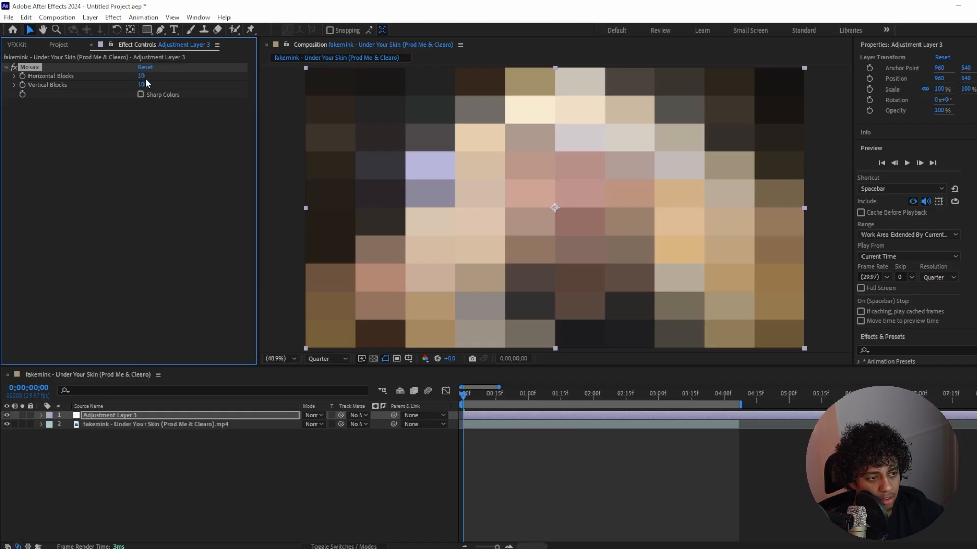
Set the Mosaic effect's horizontal and vertical blocks to 200.
{"action": "left_click", "coordinate": [107, 205]}
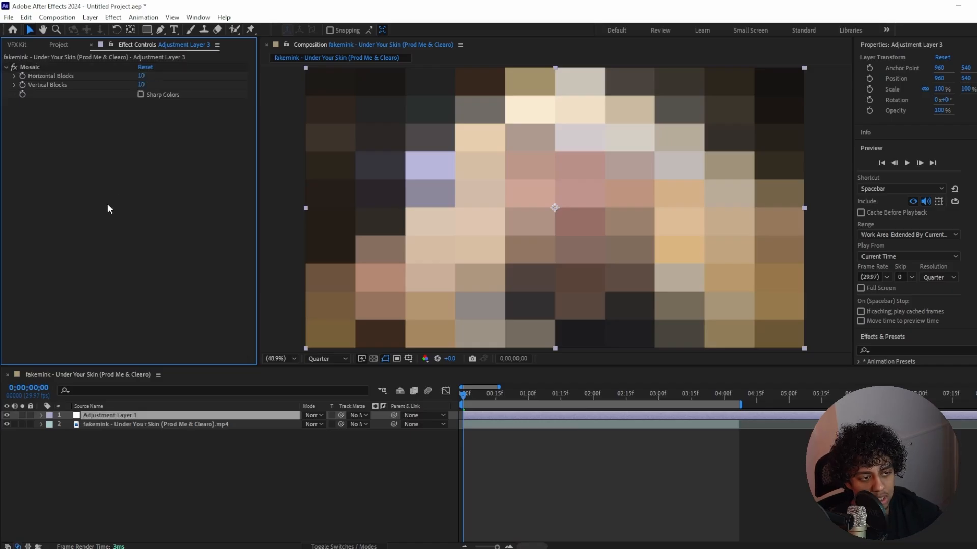
{"action": "left_click", "coordinate": [14, 67]}
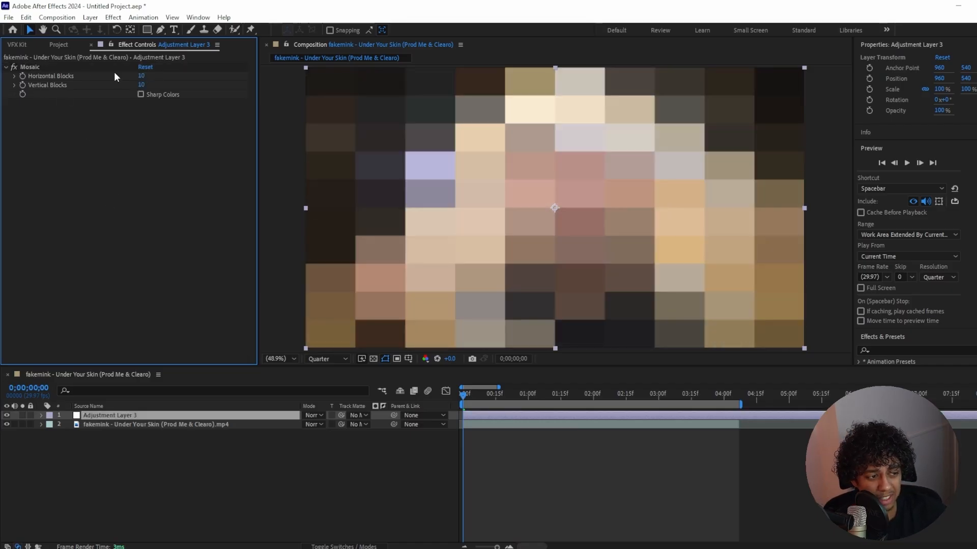
{"action": "left_click", "coordinate": [142, 76]}
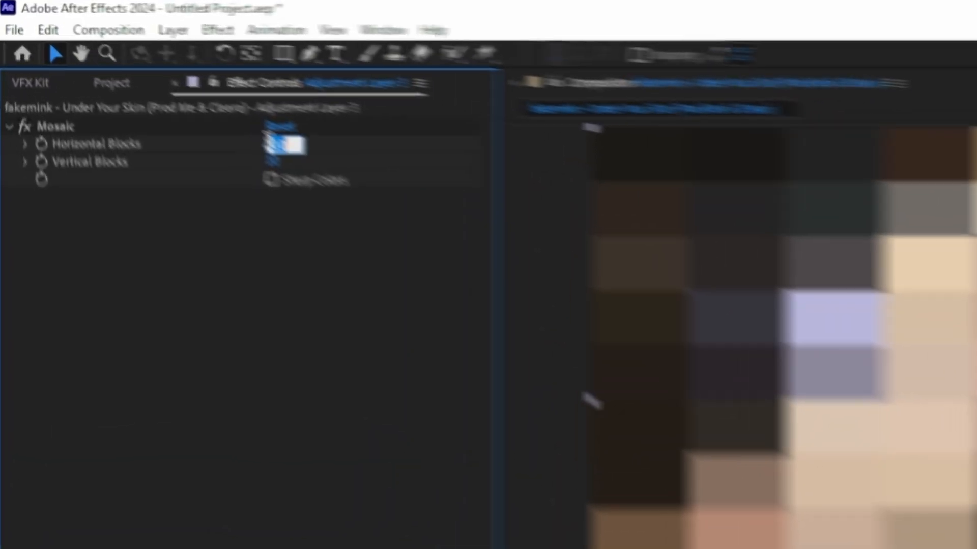
{"action": "type", "text": "25"}
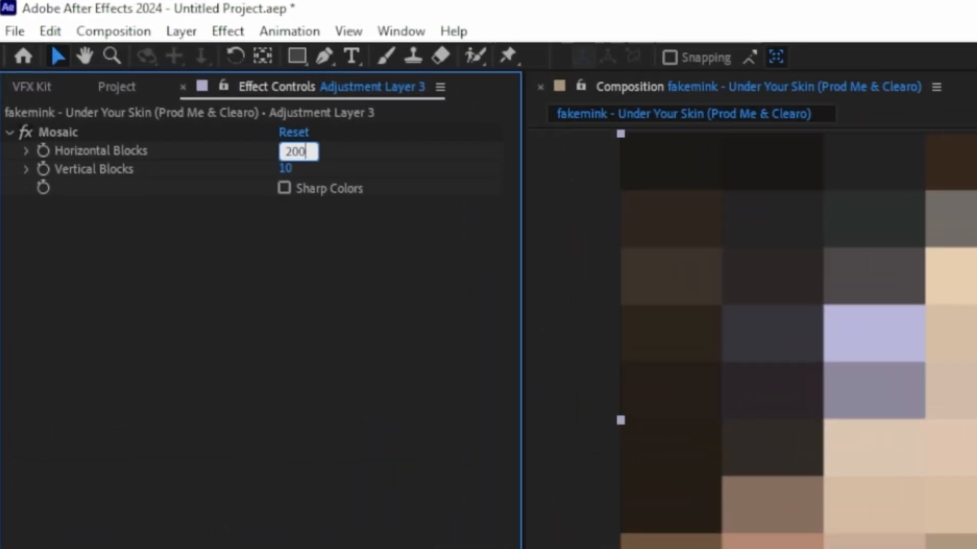
{"action": "key", "text": "Return"}
{"action": "left_click", "coordinate": [289, 149]}
{"action": "key", "text": "Tab"}
{"action": "type", "text": "200"}
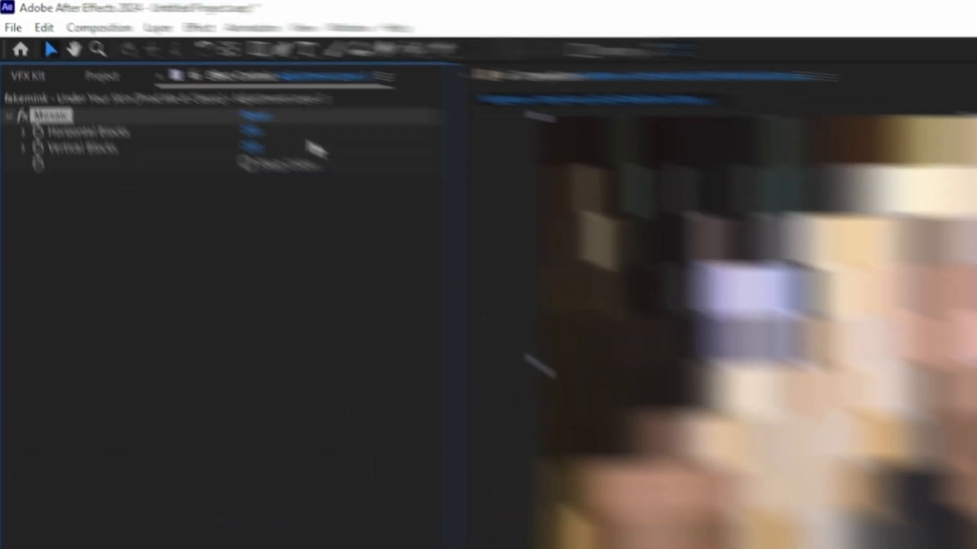
{"action": "key", "text": "Return"}
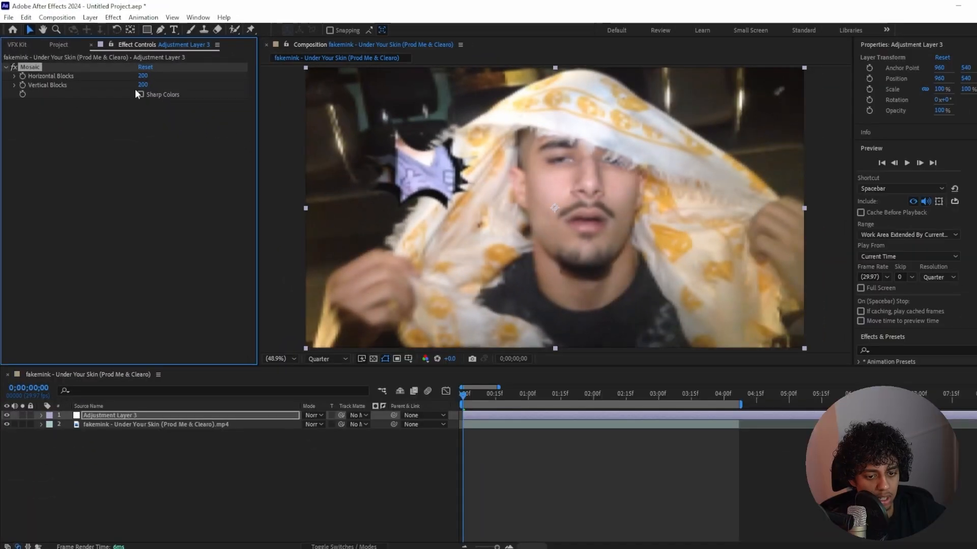
Set the Mosaic effect's horizontal and vertical blocks to 150, scrub through the clip and return to its start.
{"action": "left_click", "coordinate": [143, 76]}
{"action": "type", "text": "150"}
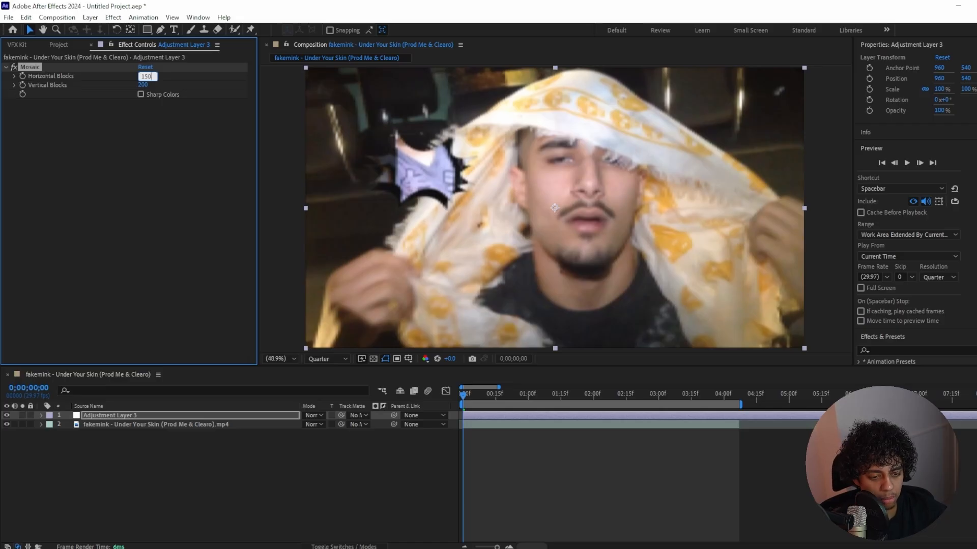
{"action": "key", "text": "Return"}
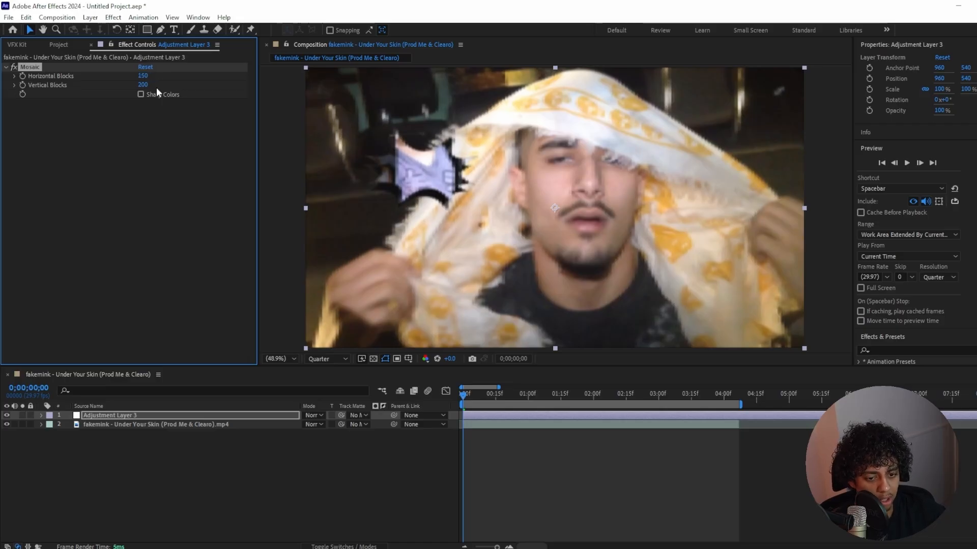
{"action": "type", "text": "150"}
{"action": "left_click", "coordinate": [145, 107]}
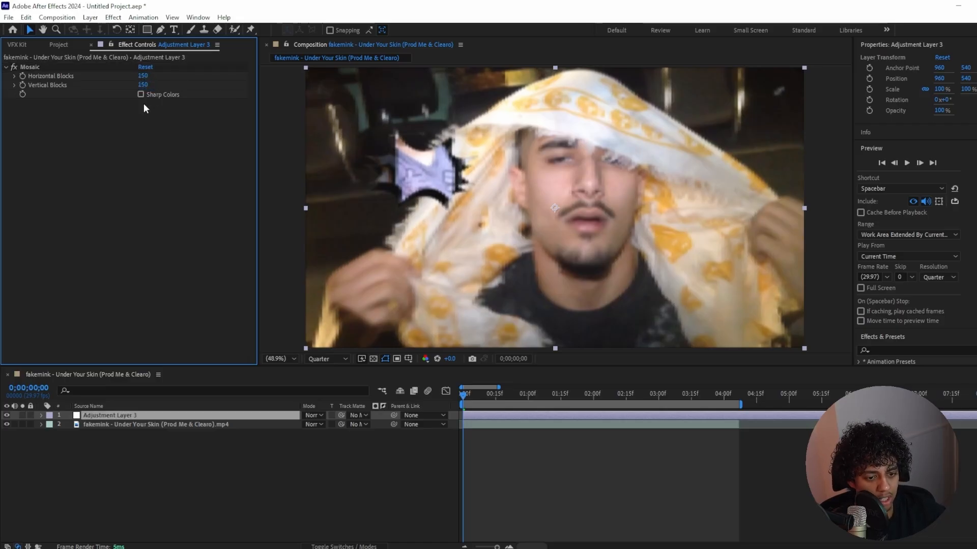
{"action": "left_click_drag", "start_coordinate": [482, 395], "coordinate": [517, 393]}
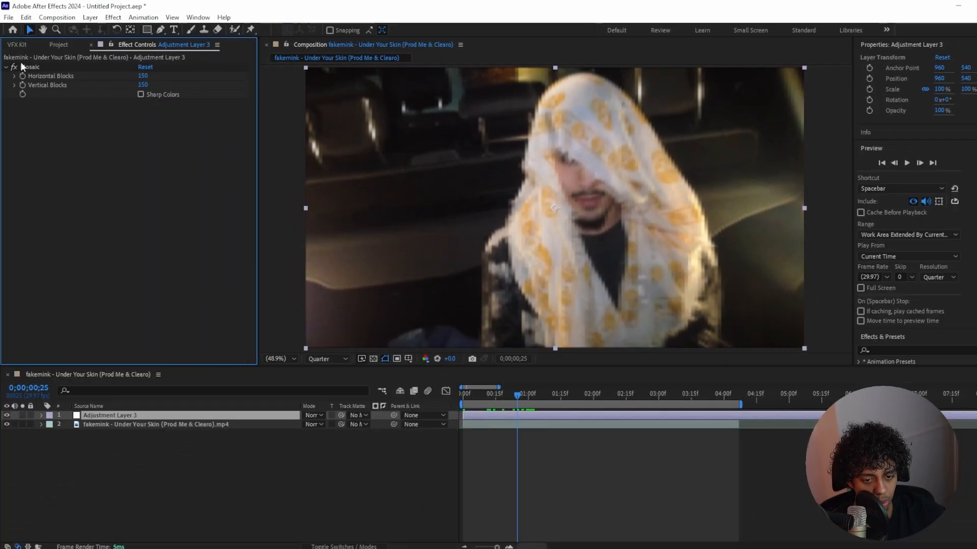
{"action": "left_click_drag", "start_coordinate": [469, 395], "coordinate": [439, 395]}
Add the S_TVDamage effect to the adjustment layer and lower its Reception Master to 0.150.
{"action": "key", "text": "ctrl+space"}
{"action": "type", "text": "tvdma"}
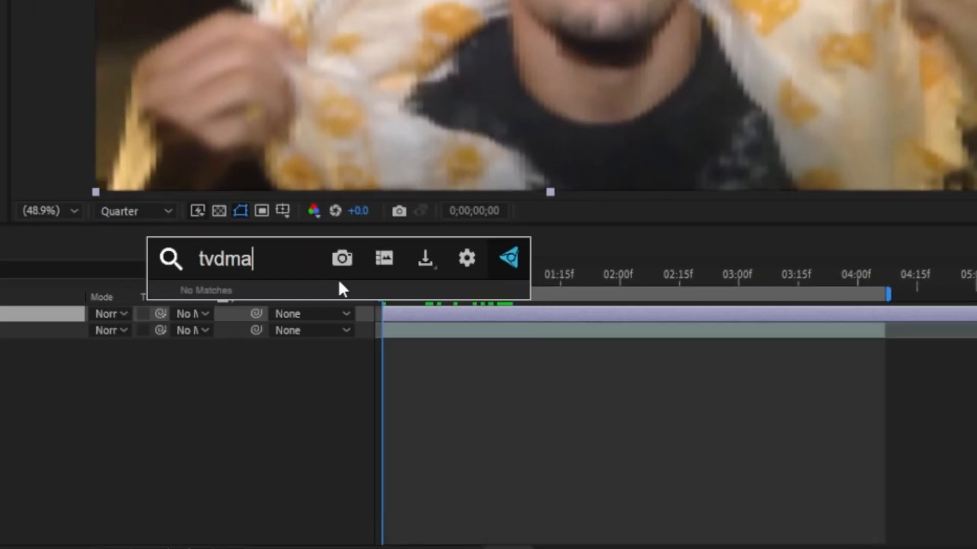
{"action": "key", "text": "BackSpace"}
{"action": "key", "text": "BackSpace"}
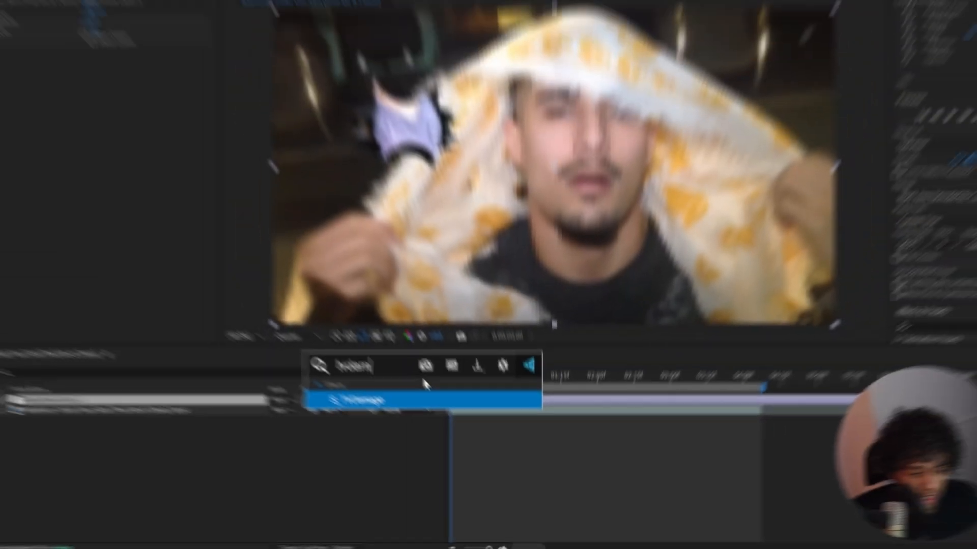
{"action": "key", "text": "Return"}
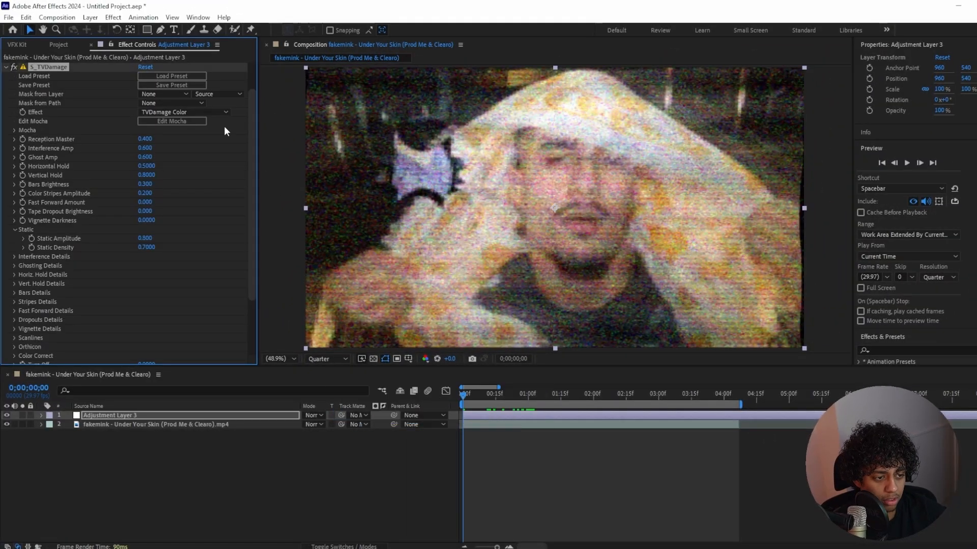
{"action": "left_click_drag", "start_coordinate": [137, 137], "coordinate": [128, 135]}
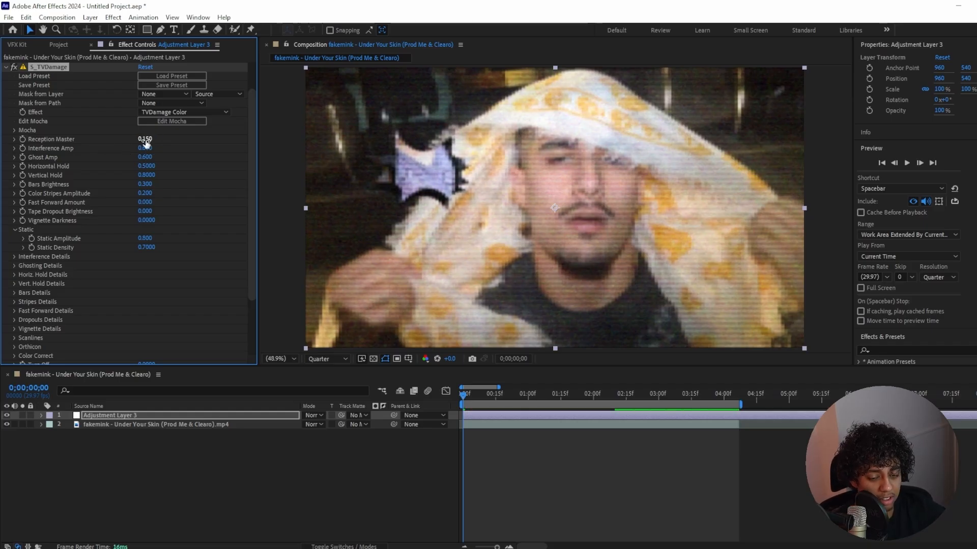
Enable keyframes for Color Stripes Amplitude, Fast Forward Amount and Tape Dropout Brightness, setting the first to 0.300 and the second to 0.350.
{"action": "scroll", "coordinate": [145, 142], "scroll_direction": "down", "scroll_amount": 2}
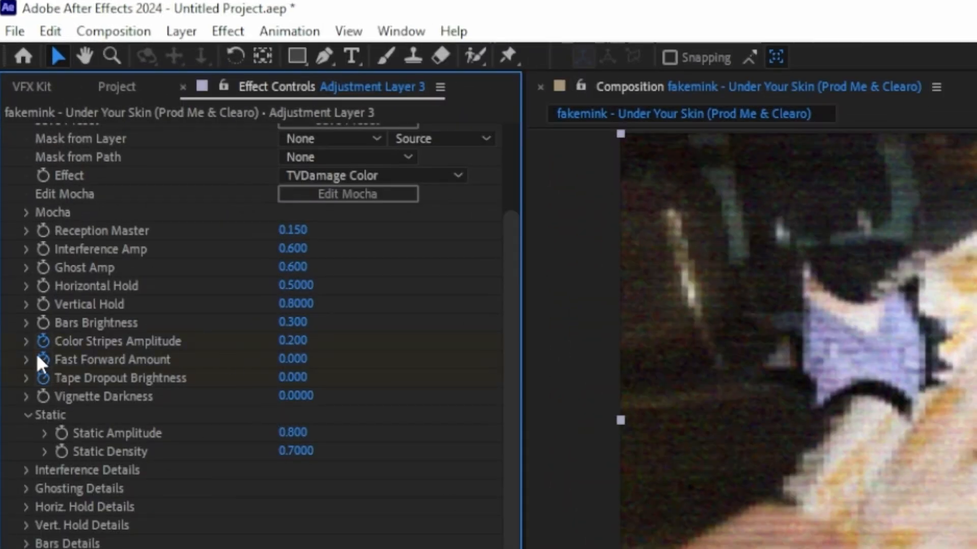
{"action": "left_click", "coordinate": [293, 341]}
{"action": "type", "text": "3"}
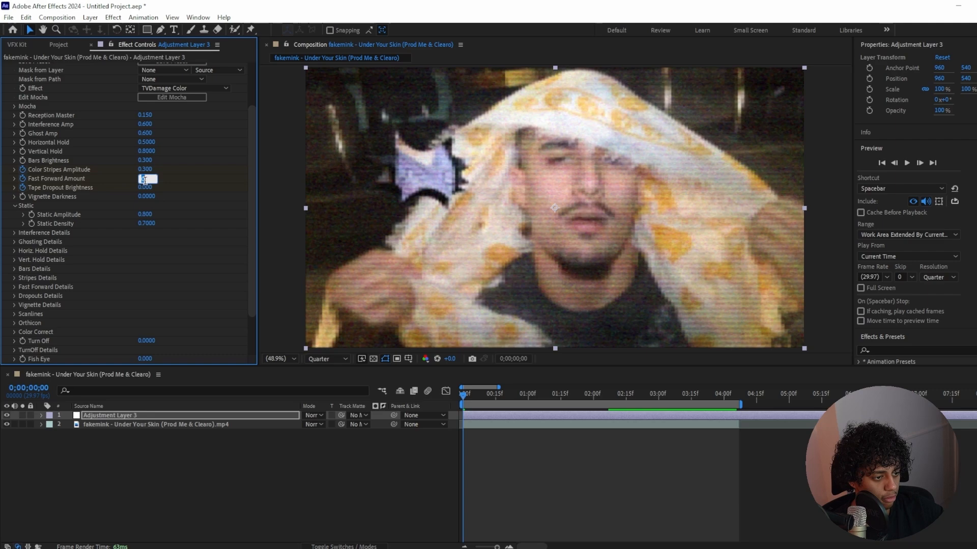
{"action": "left_click", "coordinate": [144, 180]}
{"action": "type", "text": "3"}
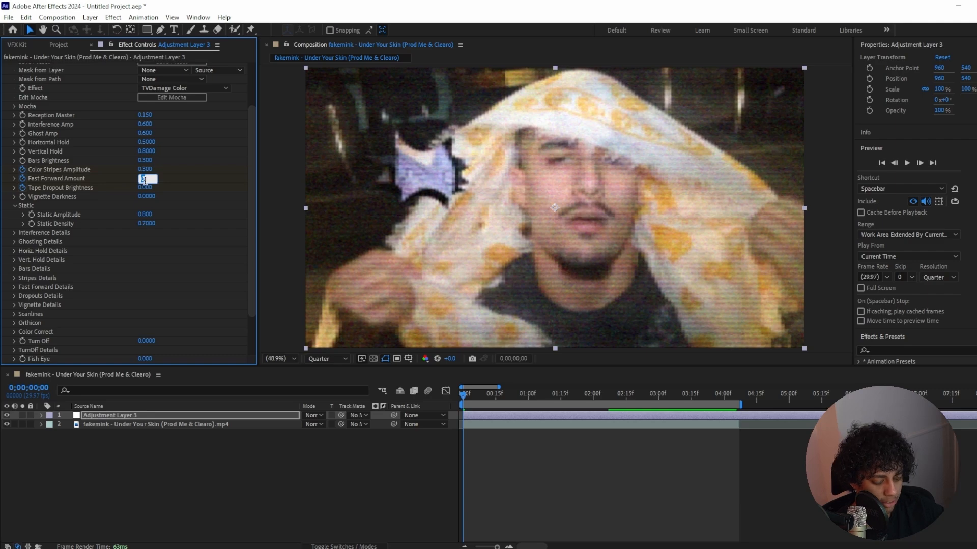
{"action": "type", "text": "5"}
{"action": "key", "text": "Return"}
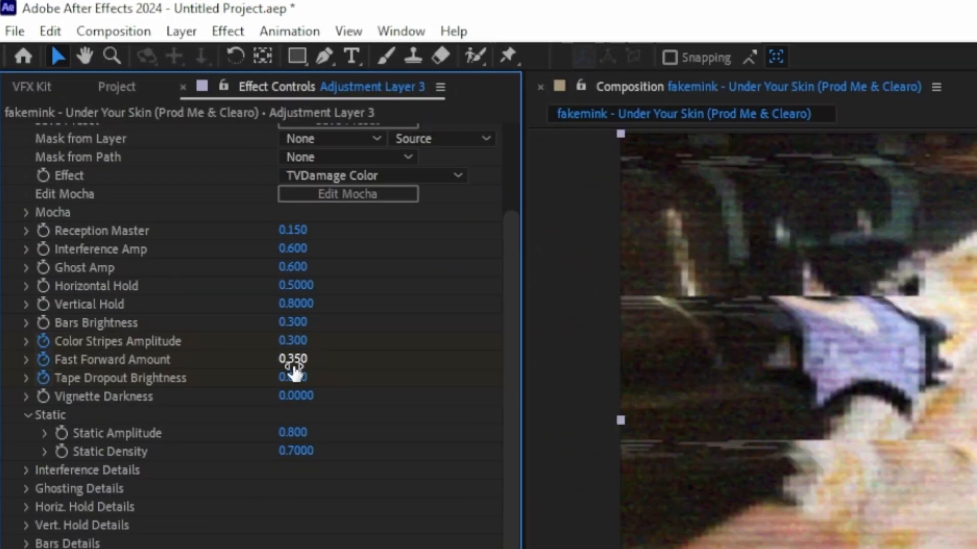
Set the Tape Dropout Brightness to 0.250 and preview the playback.
{"action": "left_click", "coordinate": [295, 378]}
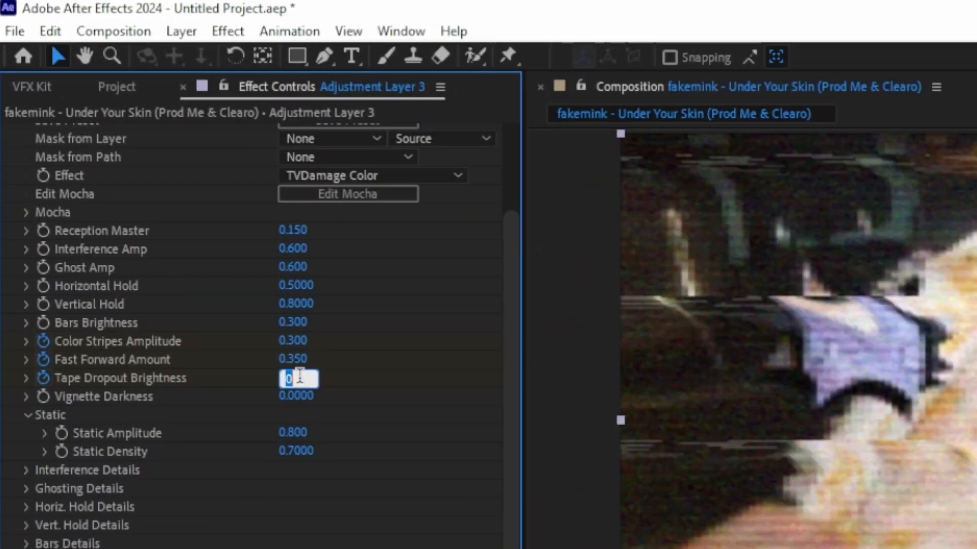
{"action": "type", "text": "10"}
{"action": "key", "text": "Return"}
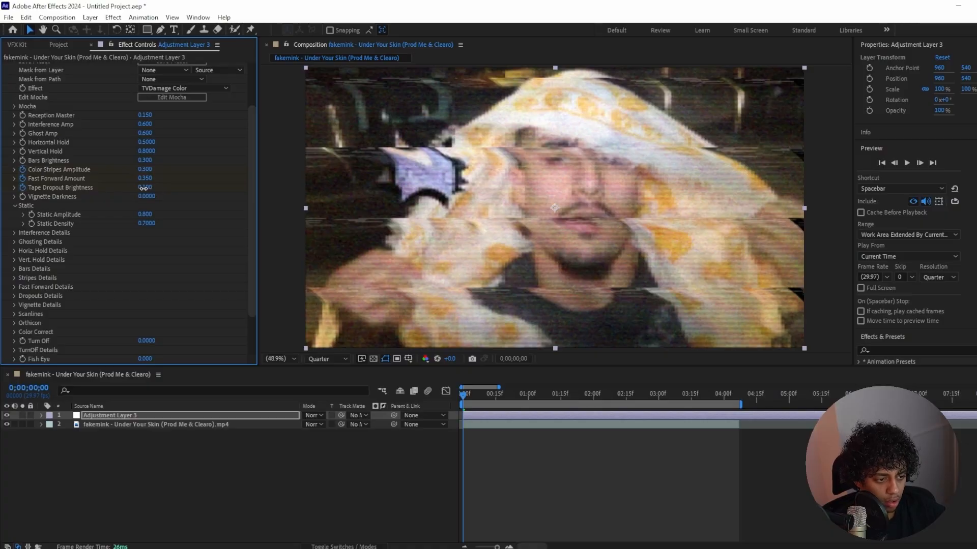
{"action": "type", "text": "25"}
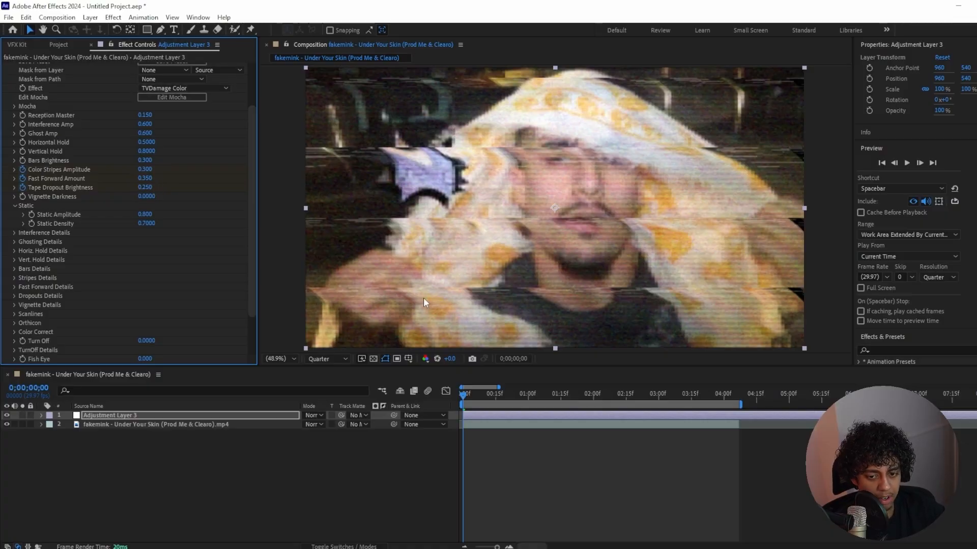
{"action": "key", "text": "space"}
{"action": "key", "text": "space"}
Animate Band Shift in the Fast Forward Details from 0.100 at the start to a higher value at 0;00;01;14, and preview it.
{"action": "scroll", "coordinate": [41, 233], "scroll_direction": "up", "scroll_amount": 2}
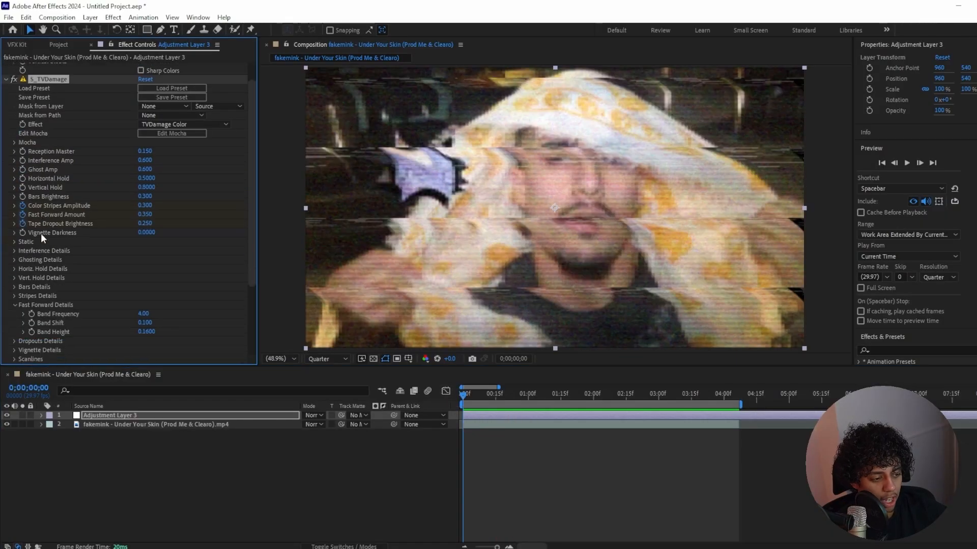
{"action": "scroll", "coordinate": [40, 233], "scroll_direction": "down", "scroll_amount": 1}
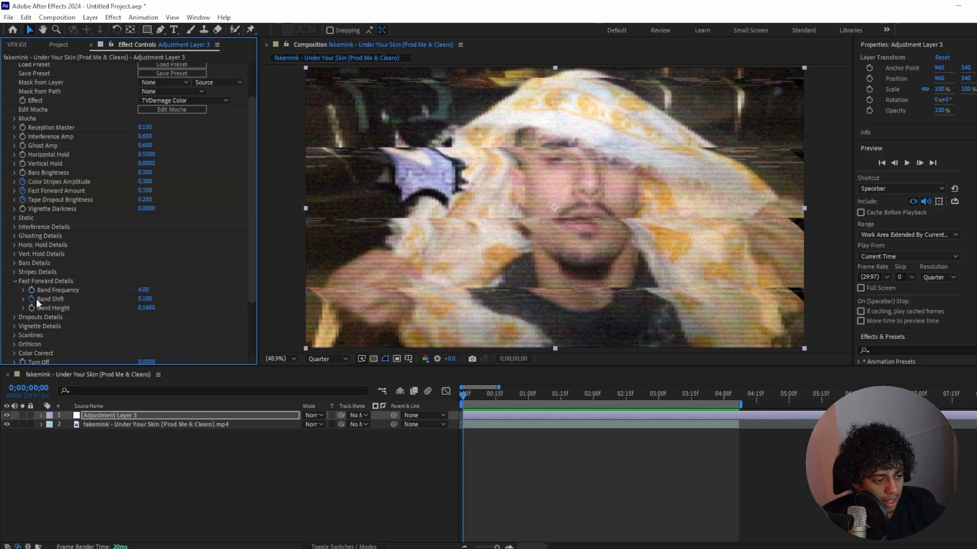
{"action": "left_click_drag", "start_coordinate": [510, 402], "coordinate": [558, 399]}
{"action": "left_click_drag", "start_coordinate": [145, 298], "coordinate": [163, 299]}
{"action": "left_click_drag", "start_coordinate": [532, 395], "coordinate": [372, 399]}
{"action": "key", "text": "space"}
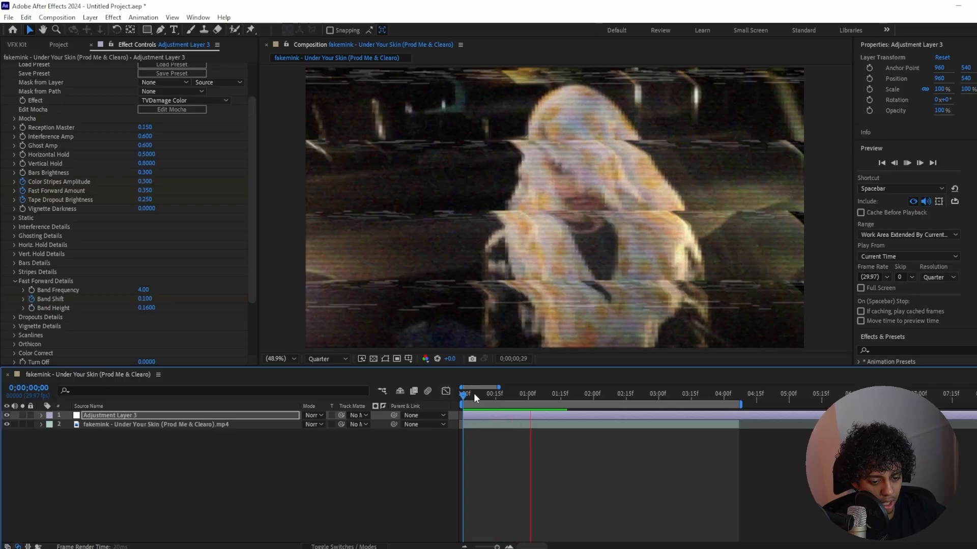
{"action": "left_click", "coordinate": [502, 396]}
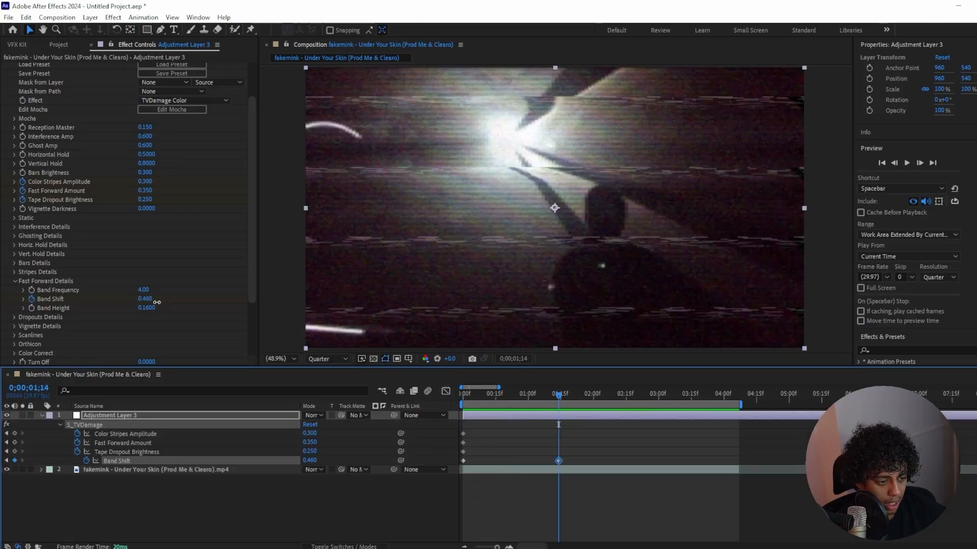
{"action": "left_click_drag", "start_coordinate": [152, 301], "coordinate": [191, 301]}
{"action": "key", "text": "Home"}
{"action": "key", "text": "space"}
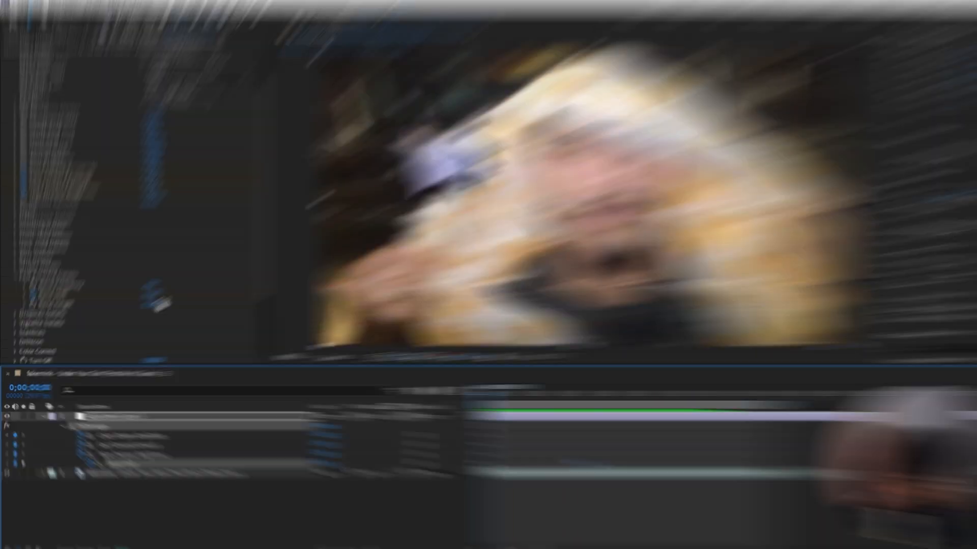
Try a Band Frequency of 1.40 in the Fast Forward Details and preview the playback.
{"action": "left_click_drag", "start_coordinate": [144, 290], "coordinate": [163, 290]}
{"action": "left_click_drag", "start_coordinate": [331, 183], "coordinate": [266, 188]}
{"action": "key", "text": "ctrl+z"}
{"action": "left_click", "coordinate": [300, 202]}
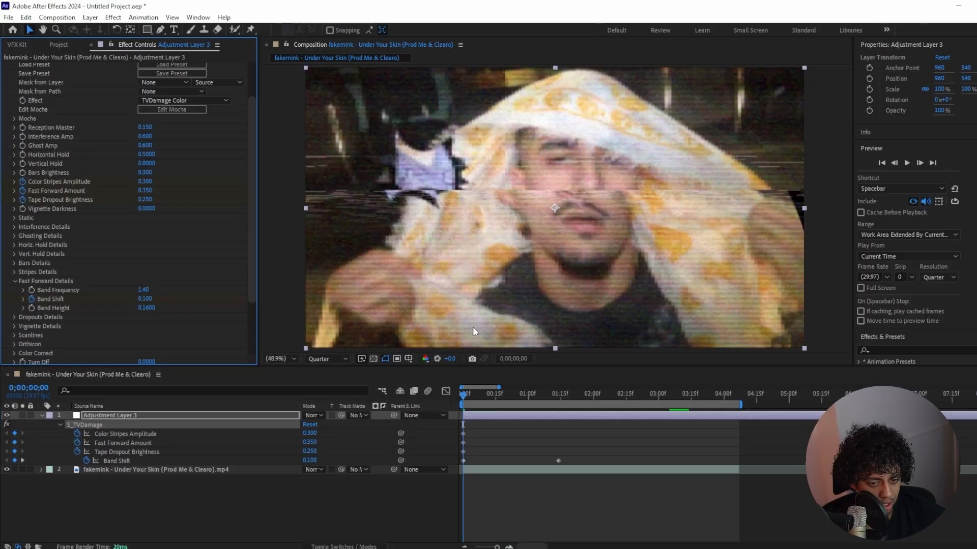
{"action": "key", "text": "space"}
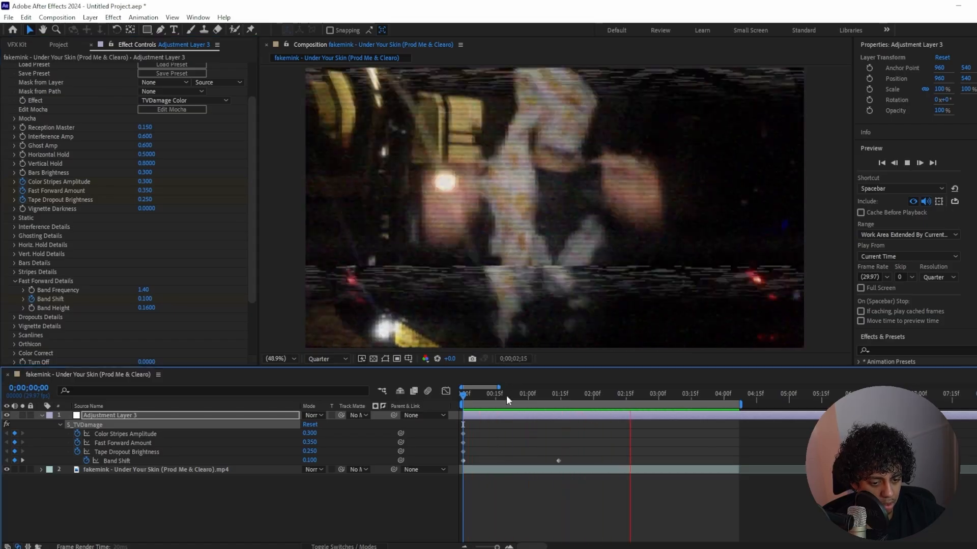
Set the Band Frequency to 2.00 and the Band Height to 0.1 in the Fast Forward Details.
{"action": "left_click", "coordinate": [507, 394]}
{"action": "left_click", "coordinate": [145, 289]}
{"action": "type", "text": "2"}
{"action": "key", "text": "Return"}
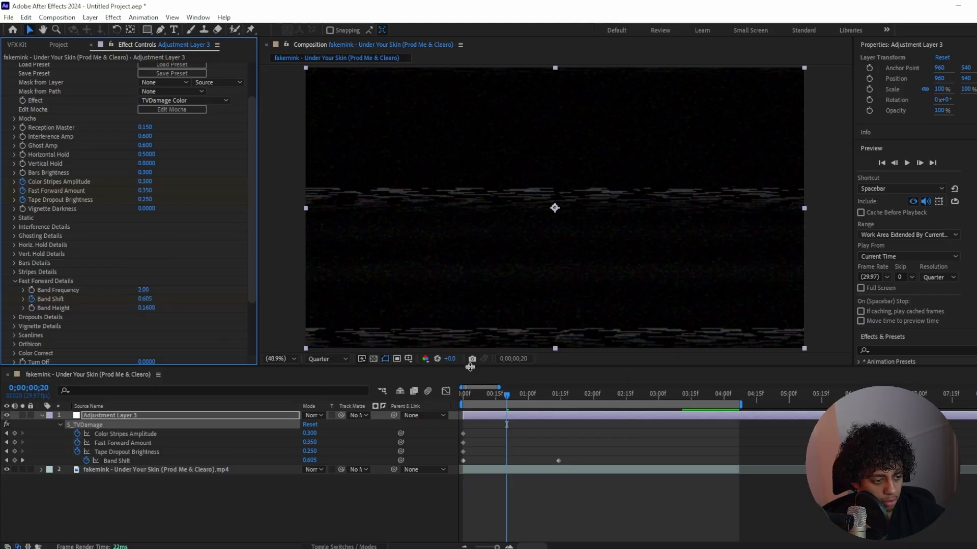
{"action": "left_click_drag", "start_coordinate": [504, 394], "coordinate": [438, 392]}
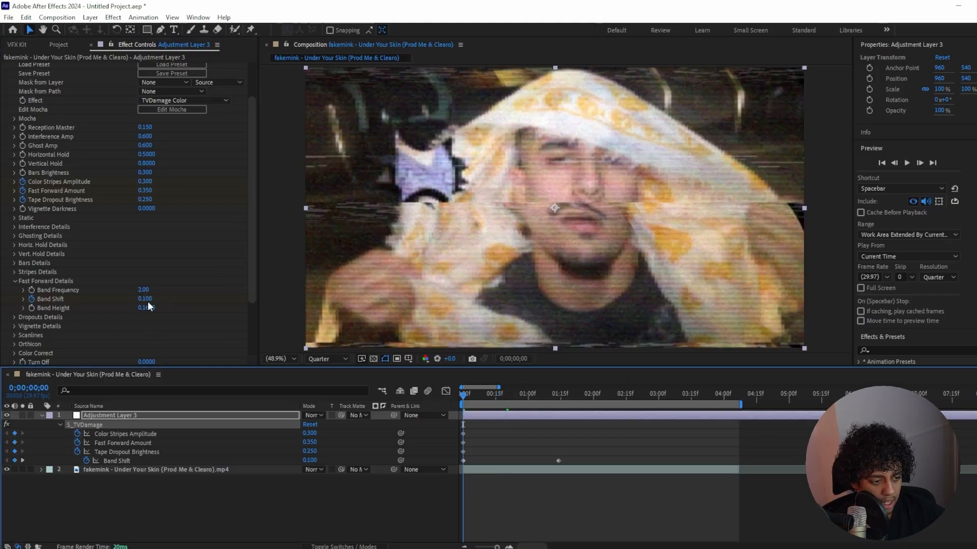
{"action": "mouse_move", "coordinate": [148, 305]}
{"action": "left_mouse_down"}
{"action": "mouse_move", "coordinate": [171, 309]}
{"action": "mouse_move", "coordinate": [154, 312]}
{"action": "left_mouse_up"}
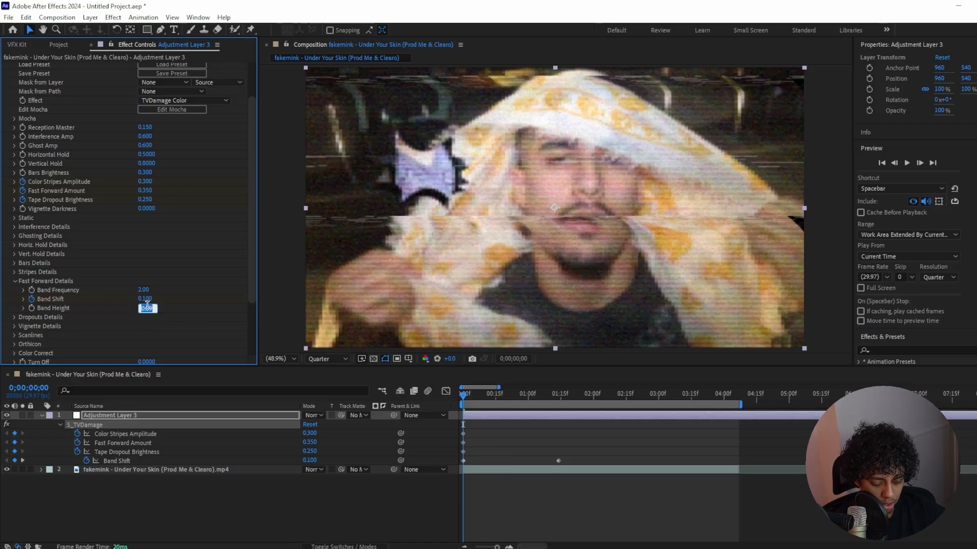
{"action": "type", "text": "0.1"}
{"action": "key", "text": "Return"}
Collapse the Mosaic and S_TVDamage settings and add the Grid effect to the adjustment layer.
{"action": "key", "text": "ctrl+a"}
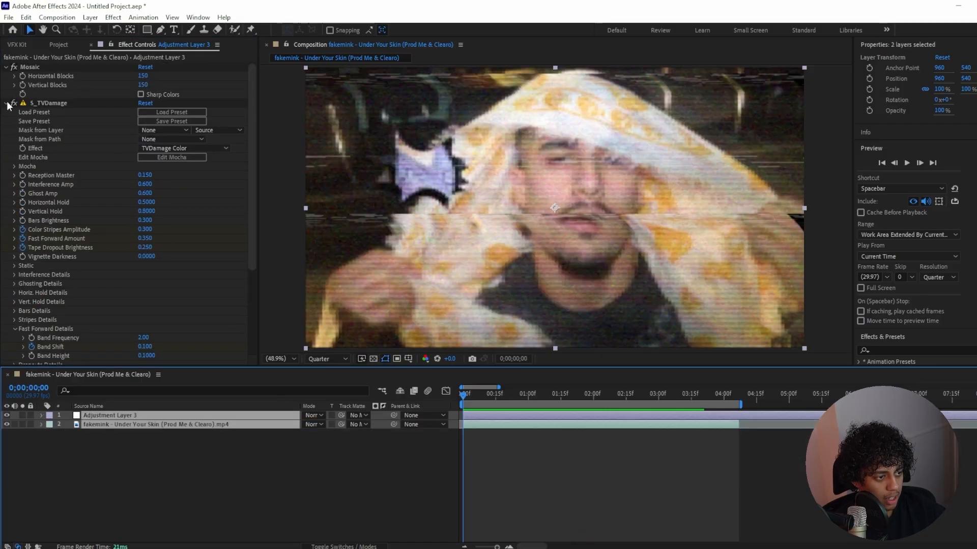
{"action": "left_click", "coordinate": [12, 104]}
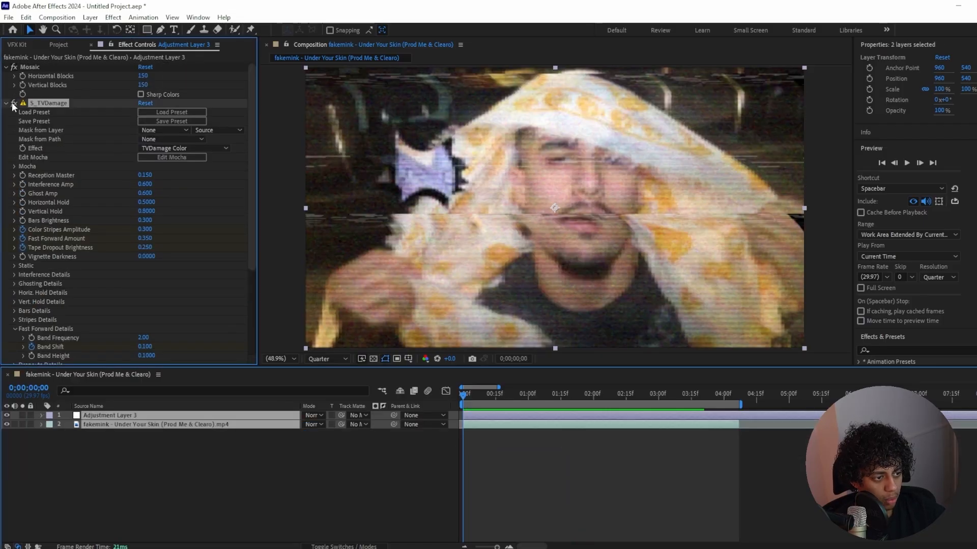
{"action": "key", "text": "ctrl+a"}
{"action": "left_click", "coordinate": [6, 104]}
{"action": "left_click", "coordinate": [29, 116]}
{"action": "left_click", "coordinate": [396, 415]}
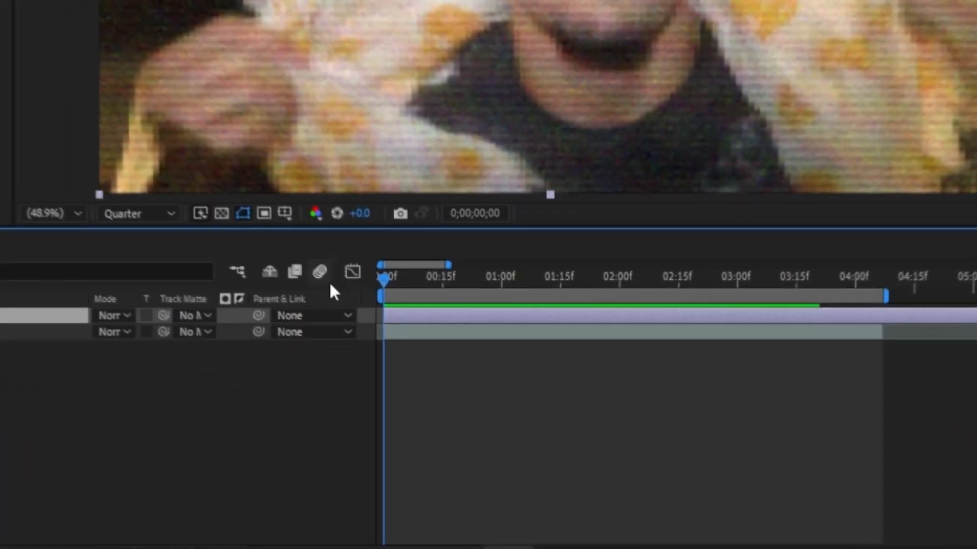
{"action": "key", "text": "ctrl+space"}
{"action": "type", "text": "gri"}
{"action": "key", "text": "Return"}
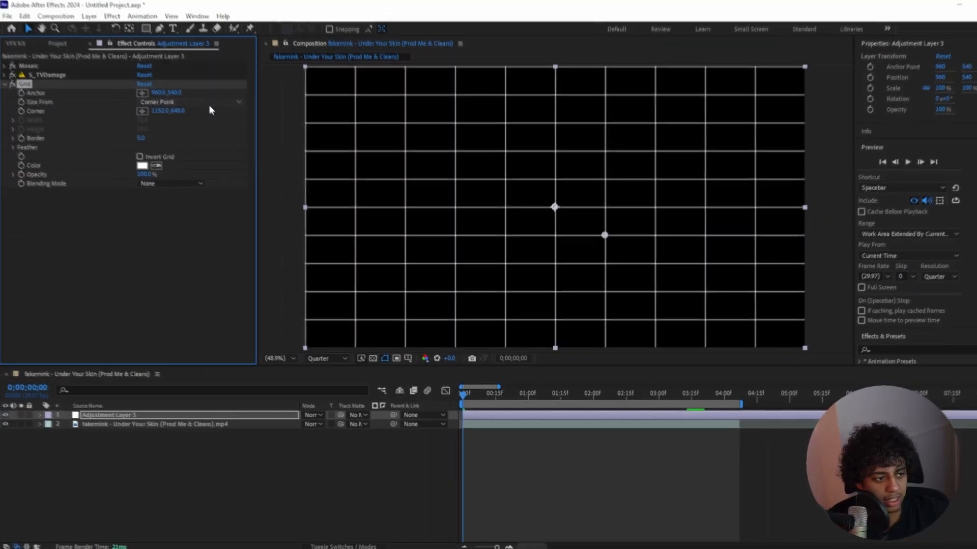
Size the Grid effect from Width & Height Sliders, with Width 6, Height 6 and Border 2.
{"action": "left_click", "coordinate": [209, 105]}
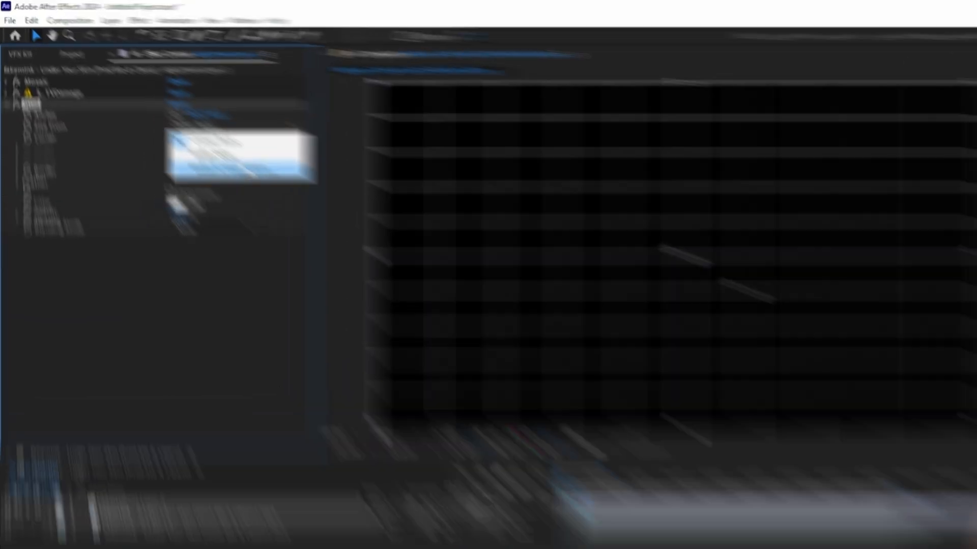
{"action": "left_click", "coordinate": [246, 172]}
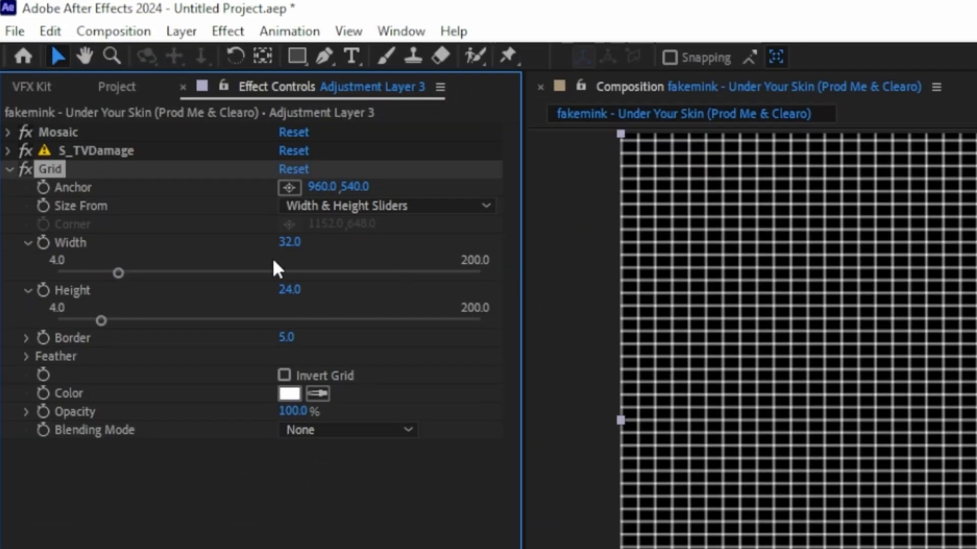
{"action": "left_click", "coordinate": [288, 243]}
{"action": "type", "text": "6"}
{"action": "key", "text": "Return"}
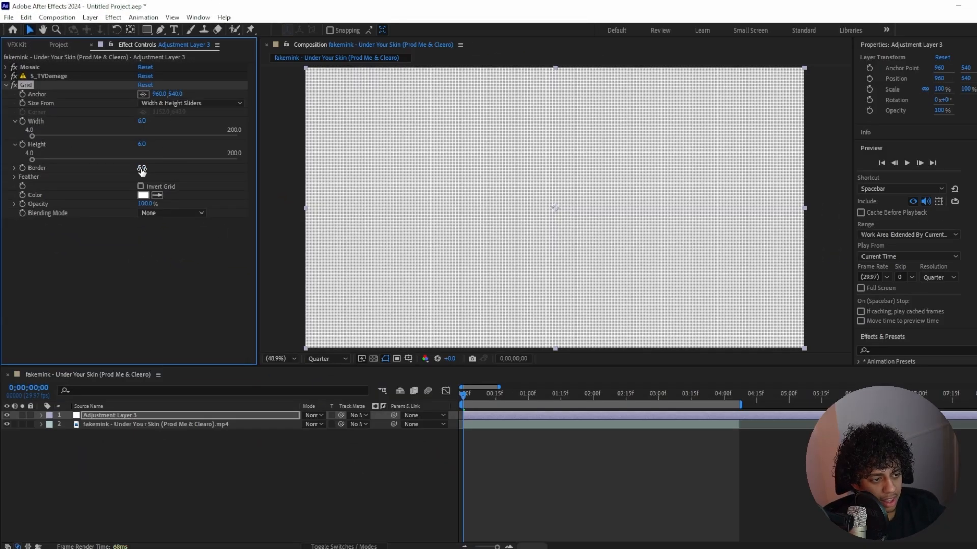
{"action": "key", "text": "Return"}
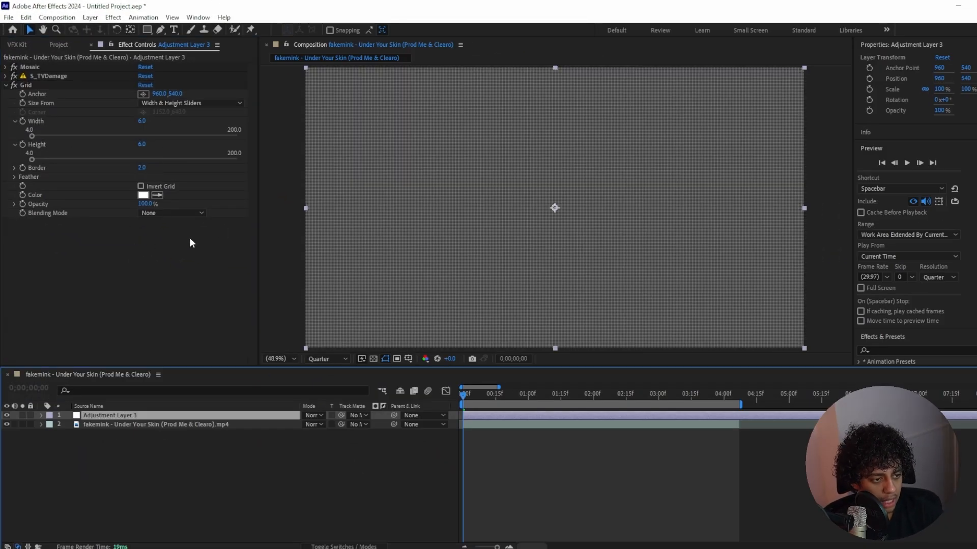
Set the Grid's color to black (000000) and its Blending Mode to Overlay.
{"action": "left_click", "coordinate": [143, 196]}
{"action": "left_click_drag", "start_coordinate": [426, 321], "coordinate": [377, 362]}
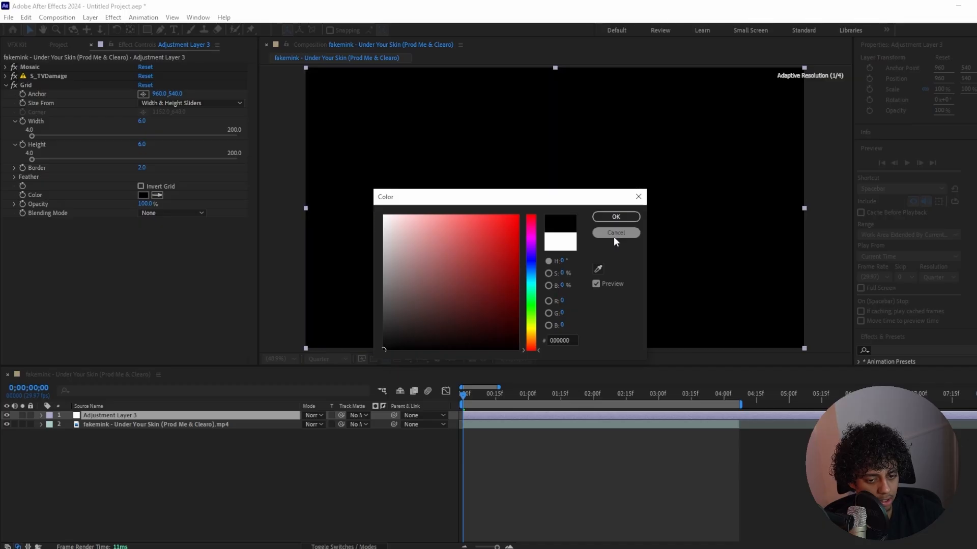
{"action": "left_click", "coordinate": [615, 216]}
{"action": "left_click", "coordinate": [163, 213]}
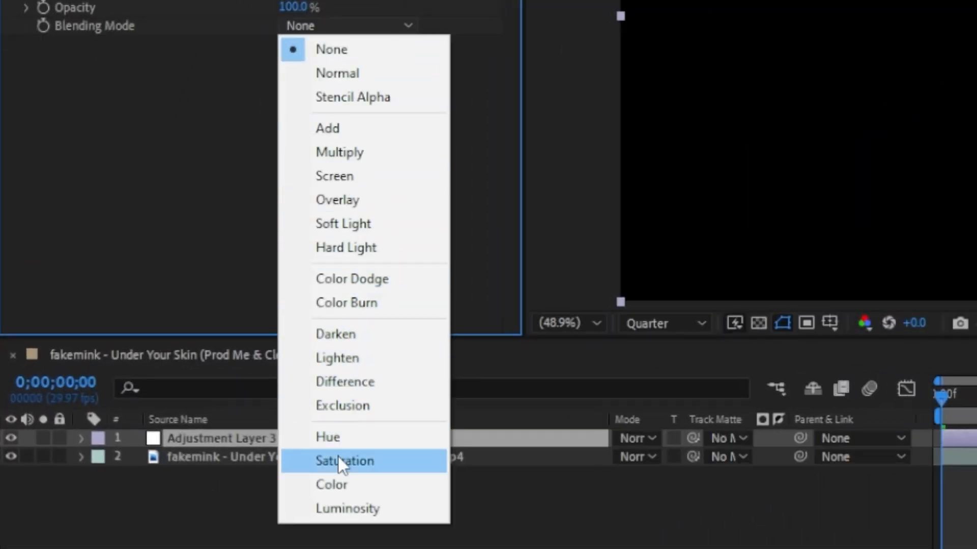
{"action": "left_click", "coordinate": [337, 200]}
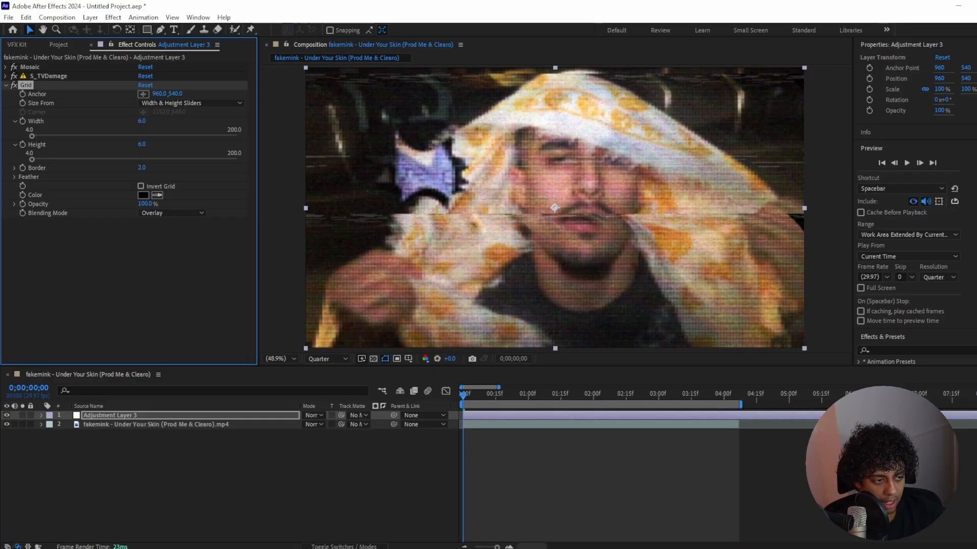
Collapse the Grid settings and scrub through the clip to examine the look on different frames.
{"action": "left_click", "coordinate": [8, 87]}
{"action": "left_click", "coordinate": [7, 87]}
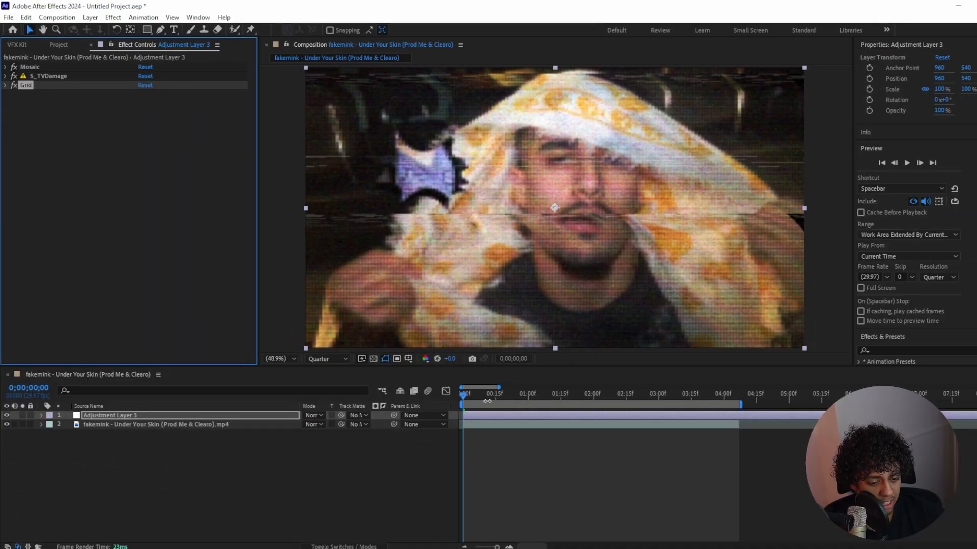
{"action": "left_click_drag", "start_coordinate": [486, 399], "coordinate": [625, 405]}
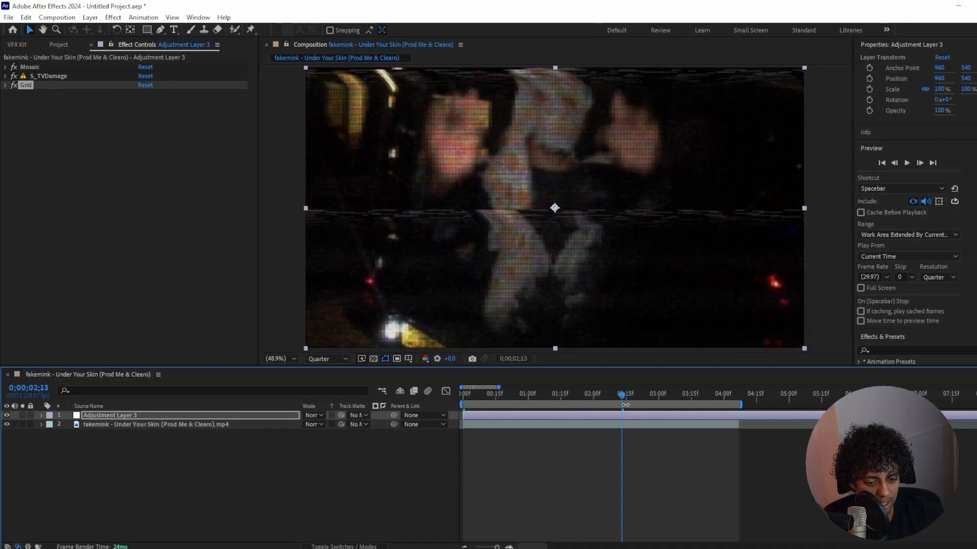
{"action": "left_click_drag", "start_coordinate": [547, 396], "coordinate": [521, 397]}
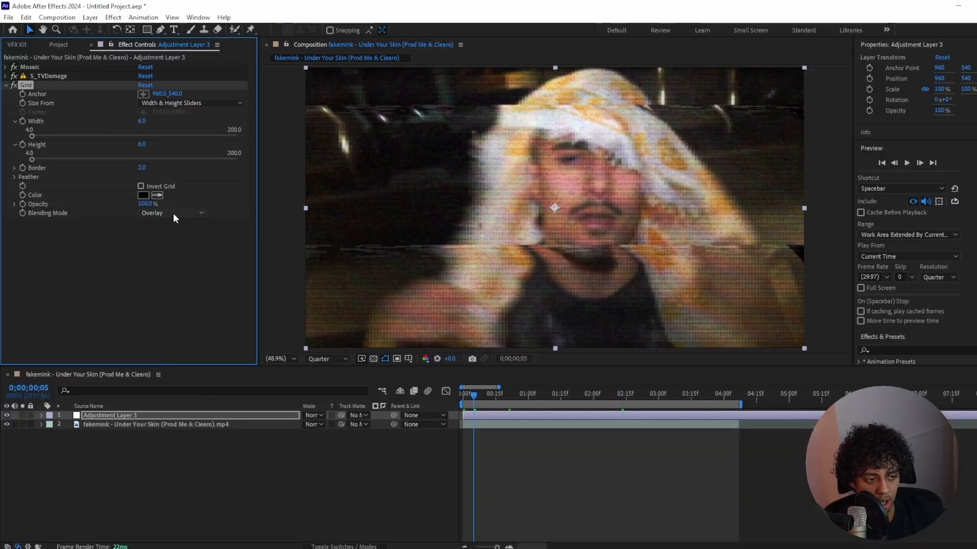
Try the Multiply blending mode on the Grid effect and compare it with Overlay.
{"action": "left_click", "coordinate": [174, 216]}
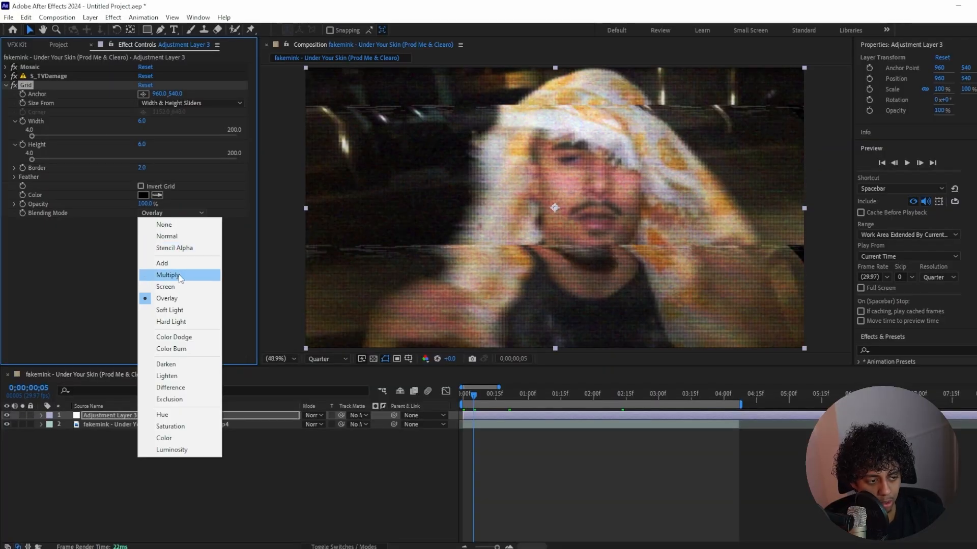
{"action": "left_click", "coordinate": [178, 274]}
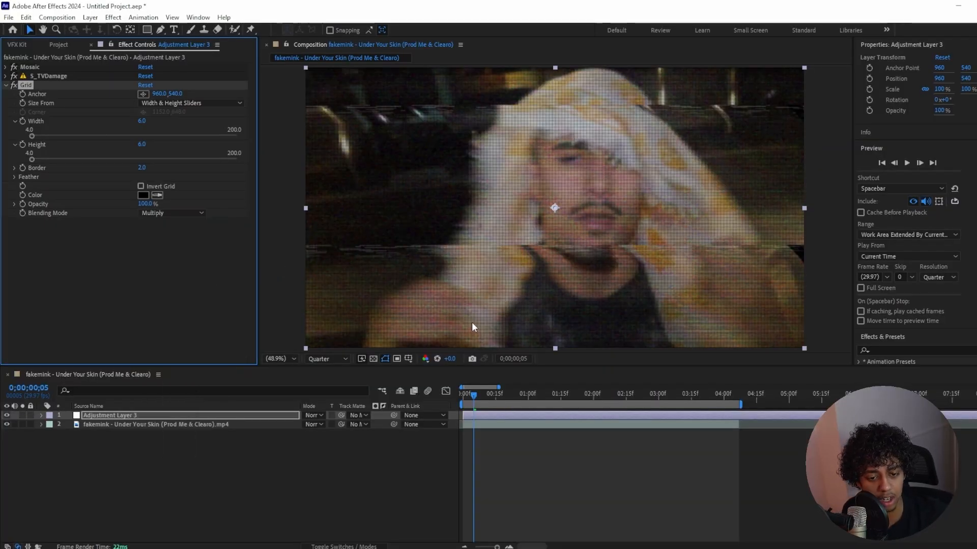
{"action": "key", "text": "ctrl+z"}
{"action": "key", "text": "ctrl+shift+z"}
{"action": "key", "text": "ctrl+z"}
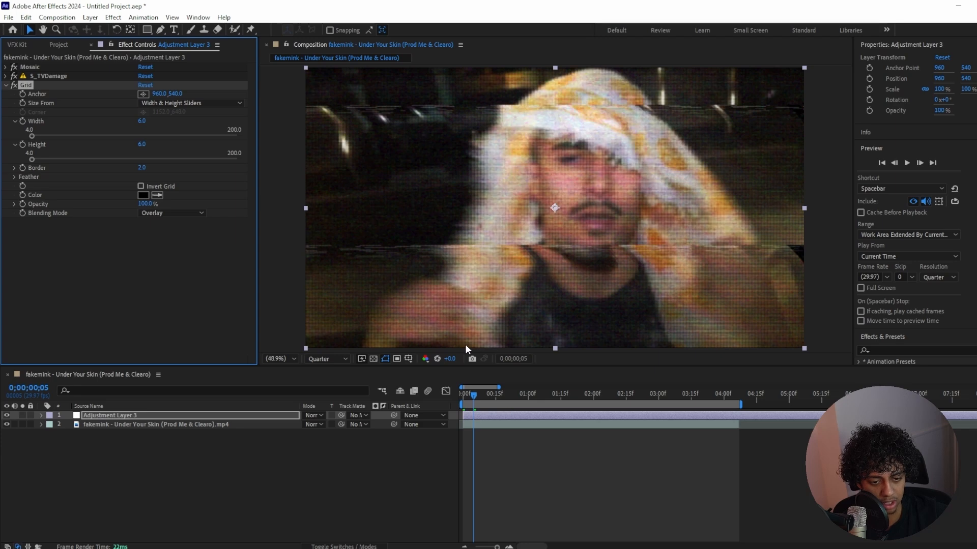
{"action": "left_click", "coordinate": [156, 215]}
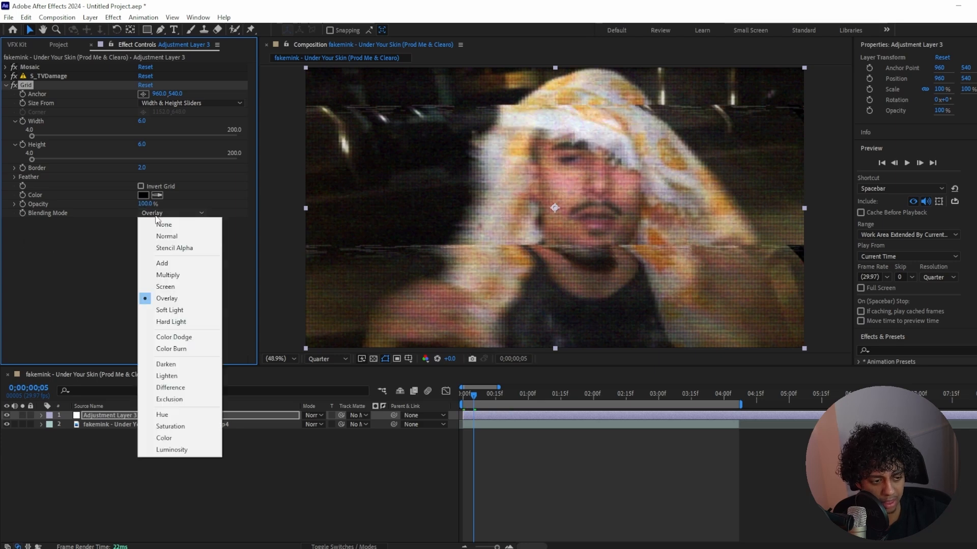
{"action": "left_click", "coordinate": [236, 275]}
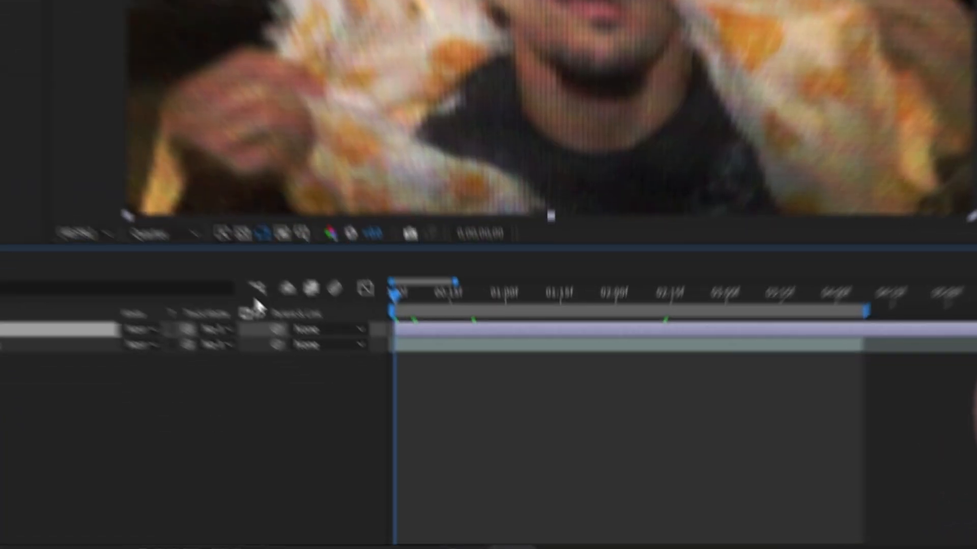
Add the Warp effect to the adjustment layer.
{"action": "key", "text": "ctrl+space"}
{"action": "type", "text": "waro"}
{"action": "key", "text": "BackSpace"}
{"action": "key", "text": "Return"}
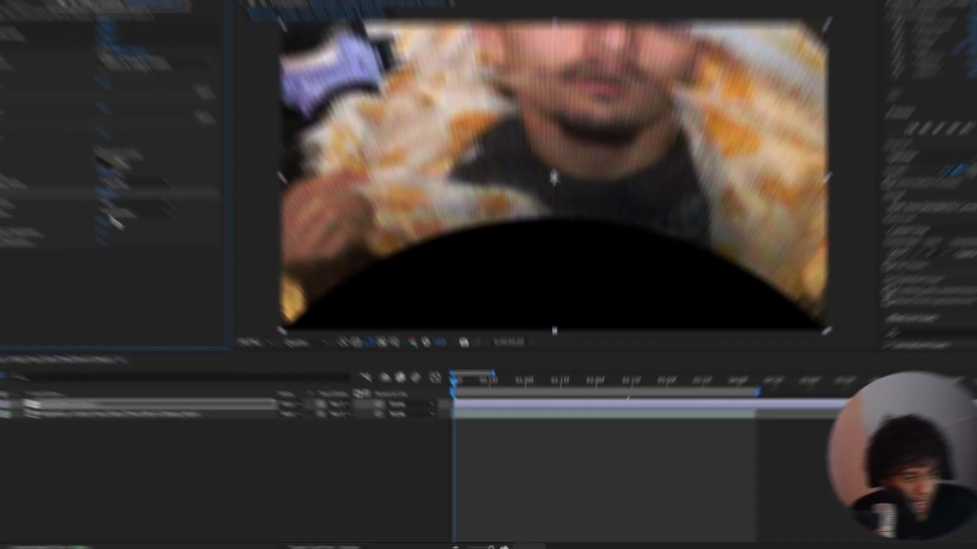
Set the Warp Style to FishEye with a Bend of 60, and preview the playback.
{"action": "left_click", "coordinate": [163, 228]}
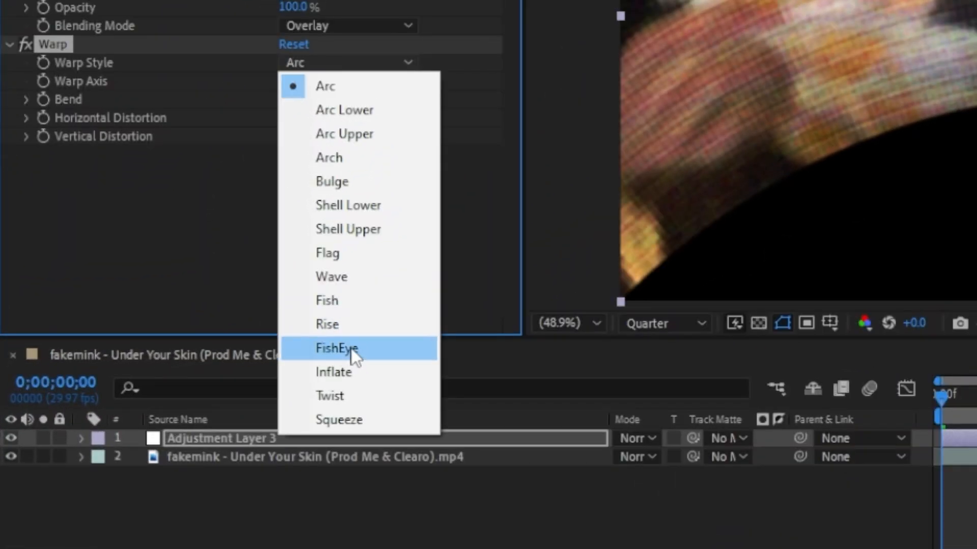
{"action": "left_click", "coordinate": [351, 348]}
{"action": "left_click", "coordinate": [287, 99]}
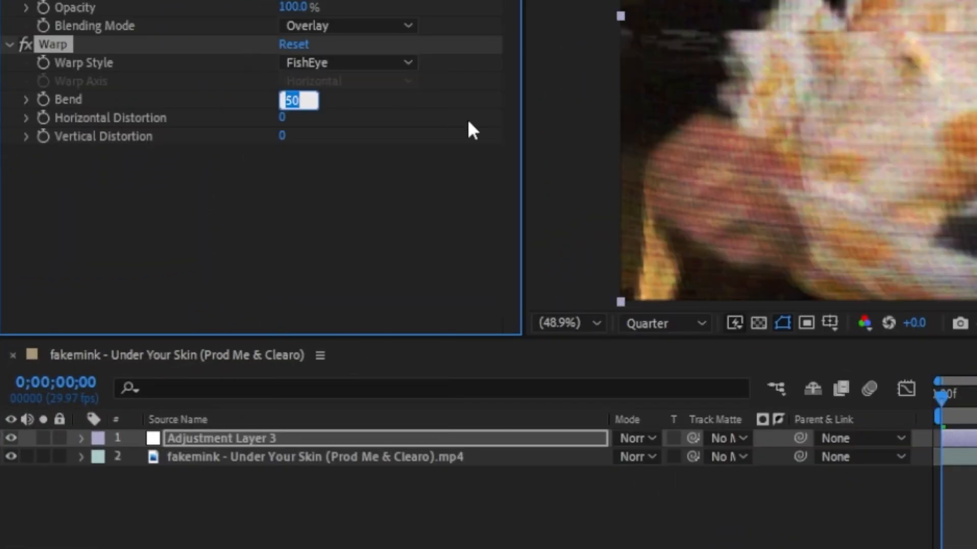
{"action": "type", "text": "60"}
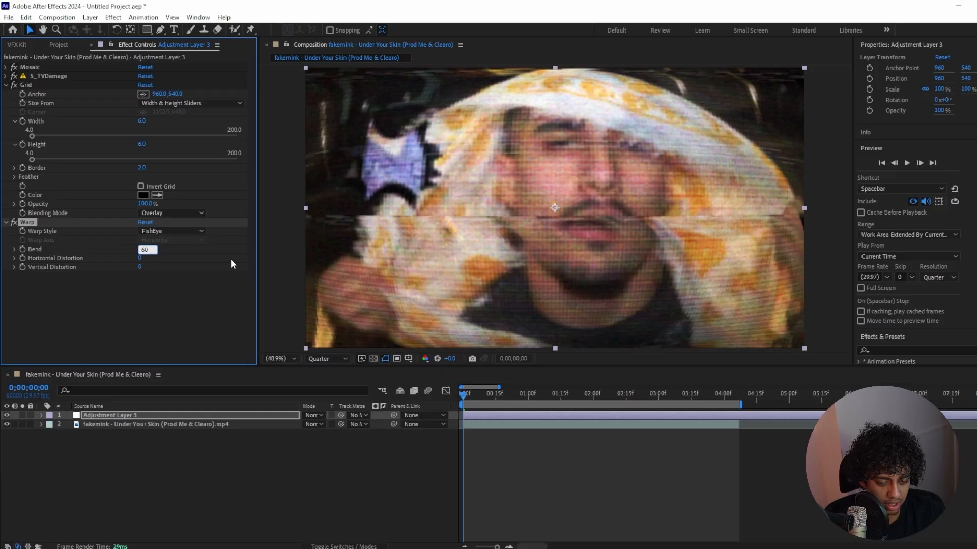
{"action": "key", "text": "Return"}
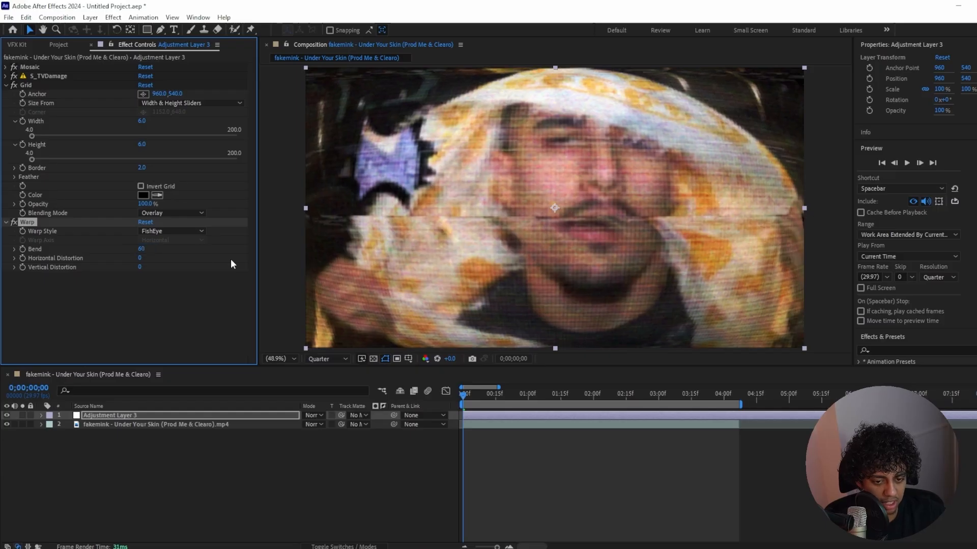
{"action": "key", "text": "space"}
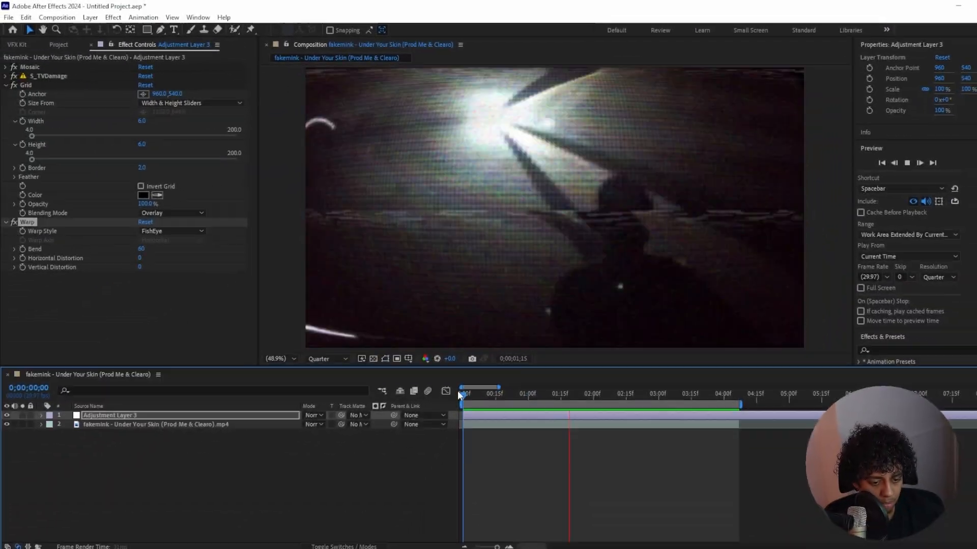
{"action": "key", "text": "space"}
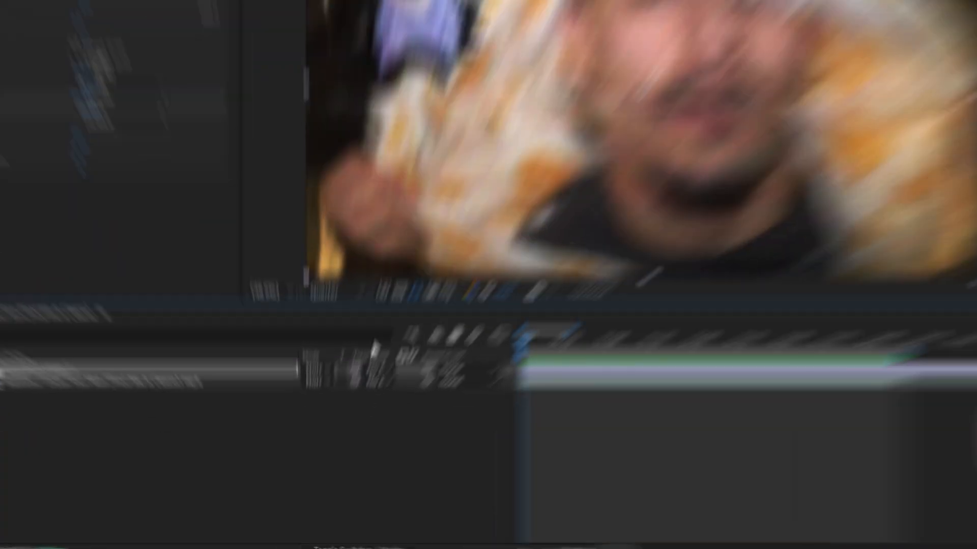
Add the Deep Glow effect to the adjustment layer with a Radius of 750 and an Exposure of 0.20.
{"action": "key", "text": "ctrl+space"}
{"action": "type", "text": "deep"}
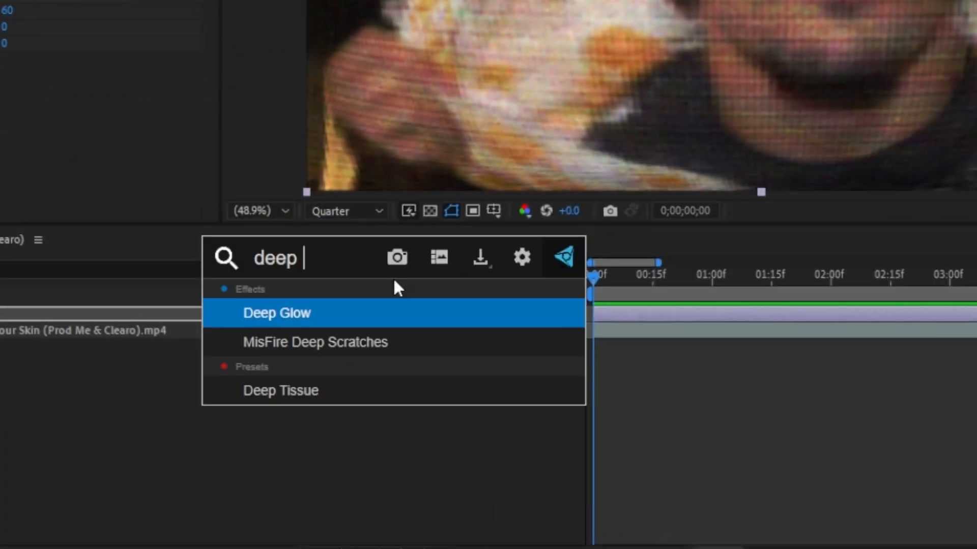
{"action": "key", "text": "Return"}
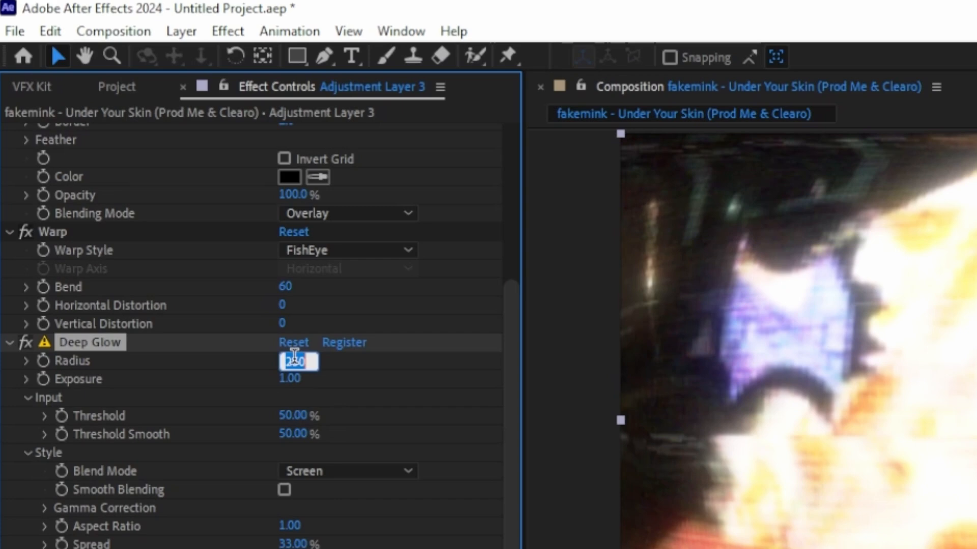
{"action": "type", "text": "700"}
{"action": "key", "text": "Return"}
{"action": "left_click_drag", "start_coordinate": [289, 378], "coordinate": [201, 388]}
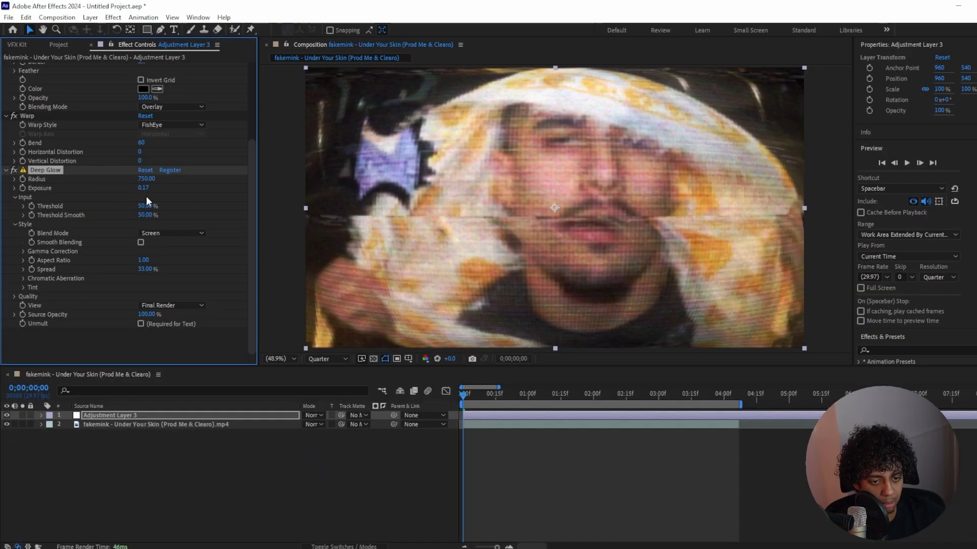
{"action": "left_click_drag", "start_coordinate": [294, 379], "coordinate": [309, 381]}
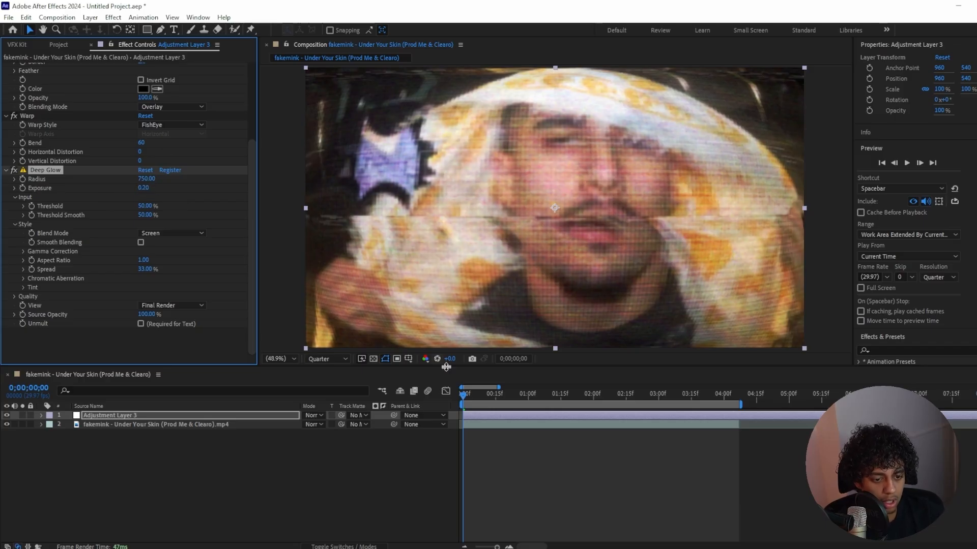
Preview the playback from the start and check the adjustment layer's Band Shift keyframe at 0;00;01;14.
{"action": "left_click_drag", "start_coordinate": [464, 394], "coordinate": [419, 397]}
{"action": "key", "text": "space"}
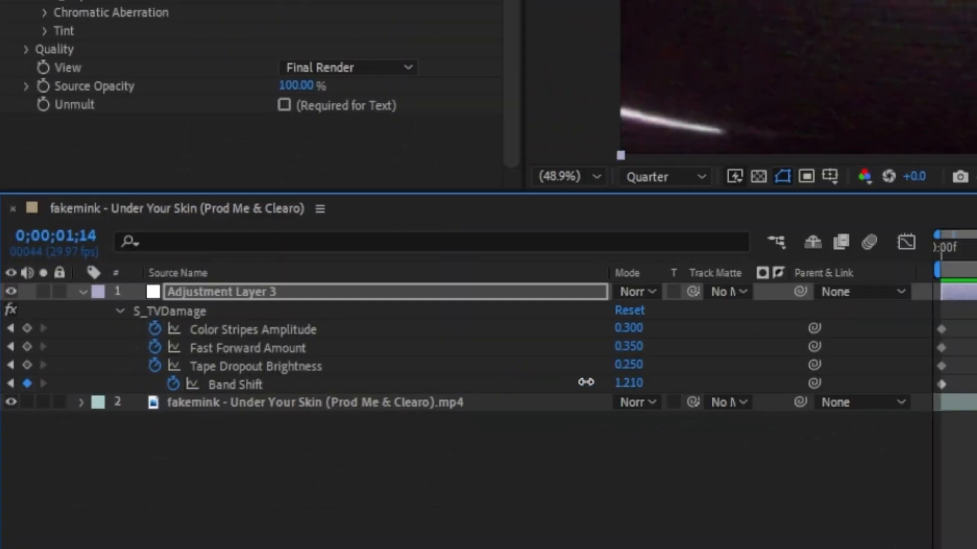
{"action": "left_click_drag", "start_coordinate": [586, 382], "coordinate": [569, 389]}
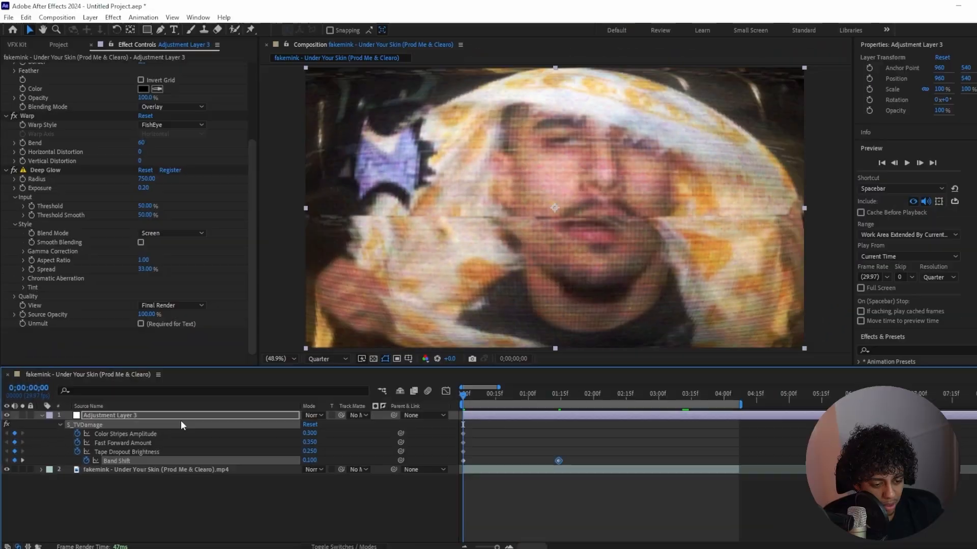
{"action": "key", "text": "u"}
{"action": "left_click", "coordinate": [474, 416]}
Apply the Crop Edges preset to the adjustment layer and look through its top, bottom, left and right crop effects.
{"action": "key", "text": "ctrl+space"}
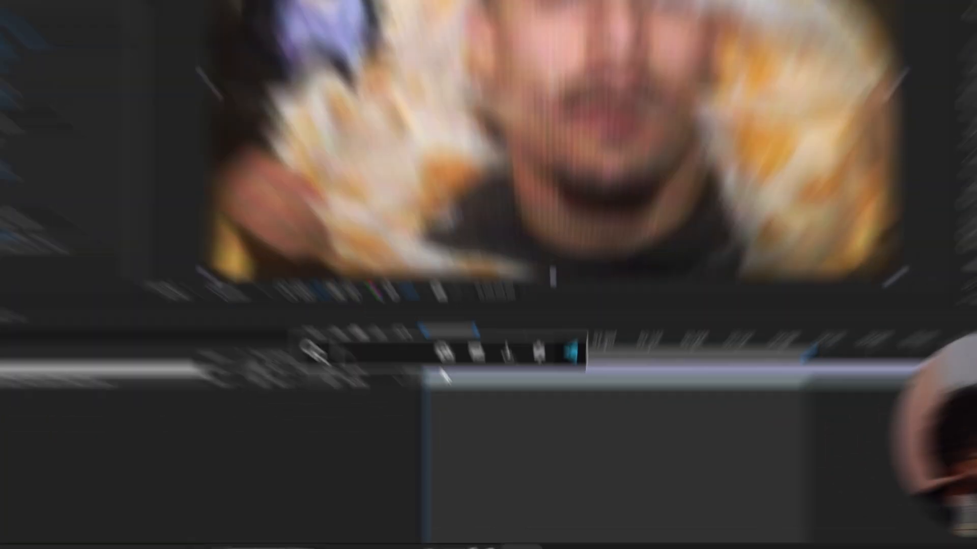
{"action": "type", "text": "crop edge"}
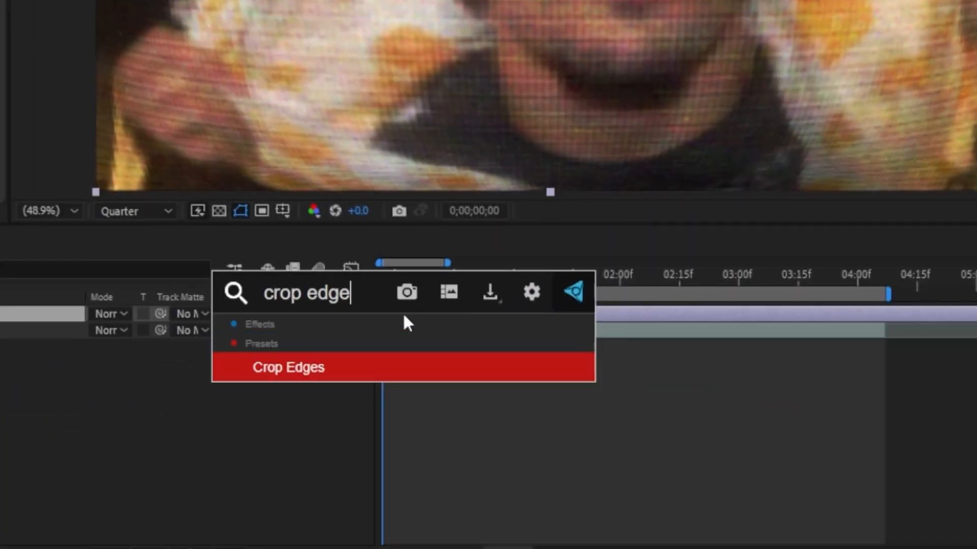
{"action": "key", "text": "Return"}
{"action": "scroll", "coordinate": [172, 312], "scroll_direction": "up", "scroll_amount": 2}
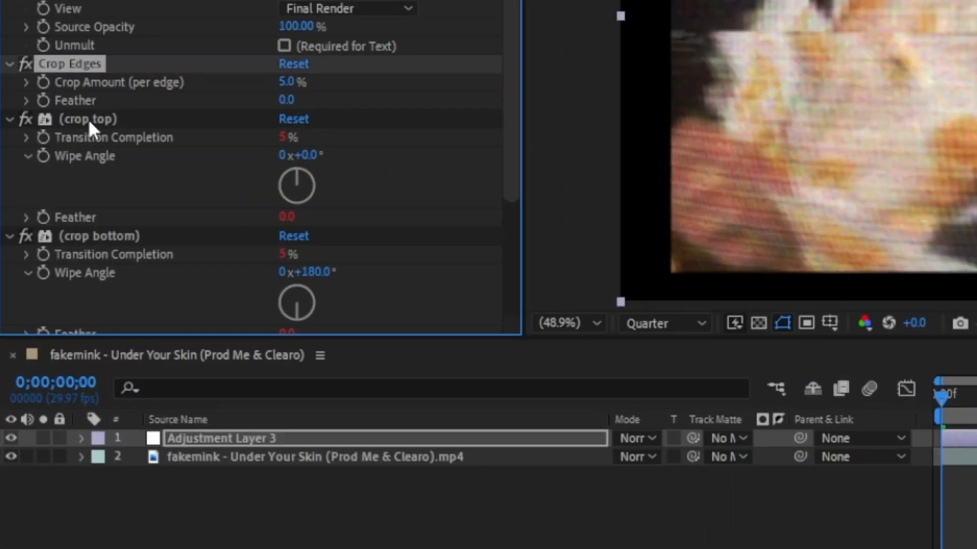
{"action": "scroll", "coordinate": [89, 120], "scroll_direction": "down", "scroll_amount": 4}
{"action": "left_click", "coordinate": [93, 224]}
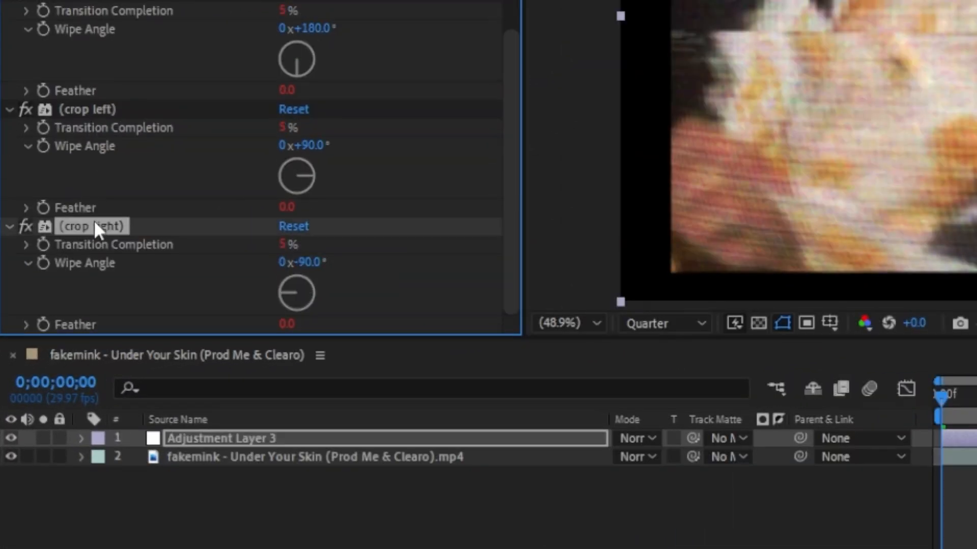
{"action": "left_click", "coordinate": [102, 1], "text": "shift"}
{"action": "left_click", "coordinate": [151, 108]}
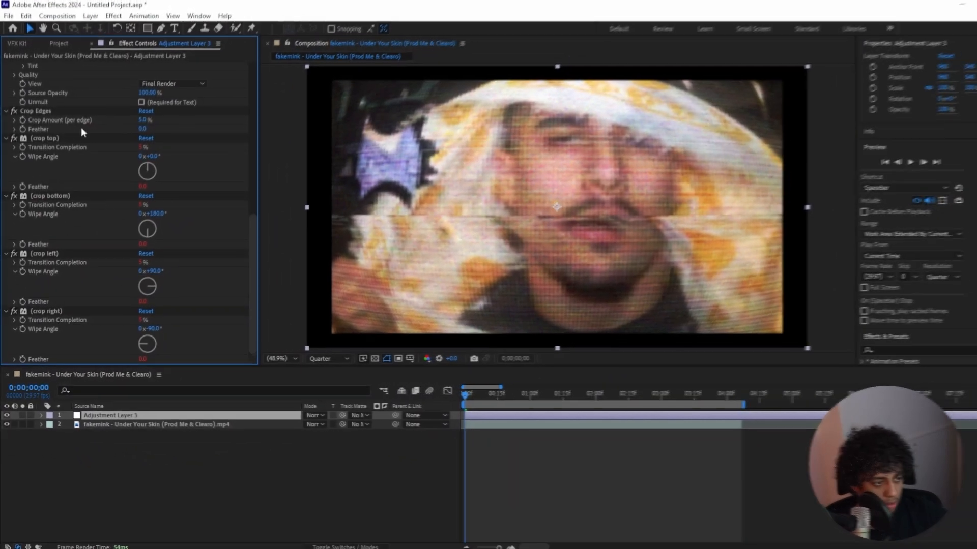
Set the Crop Edges amount per edge to 12%.
{"action": "left_click", "coordinate": [143, 121]}
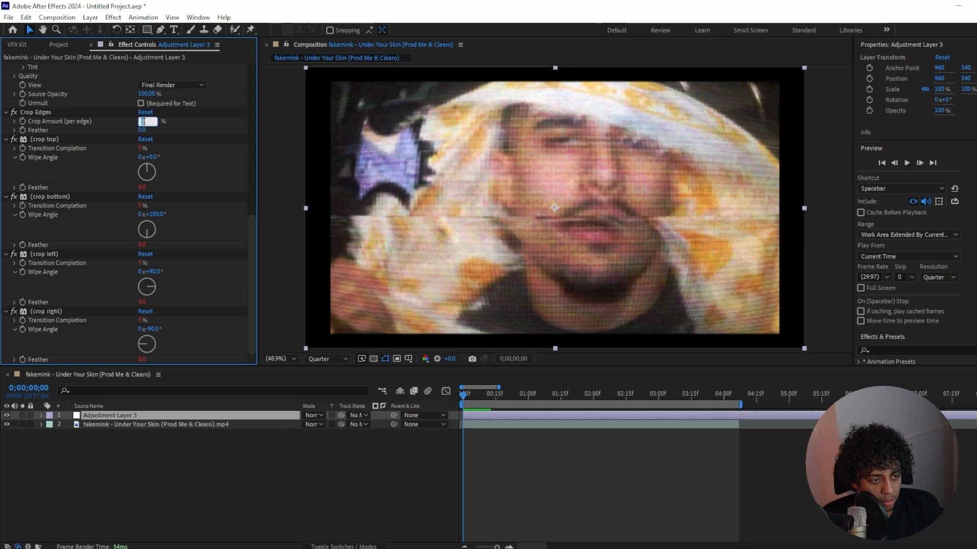
{"action": "type", "text": "12"}
{"action": "key", "text": "Return"}
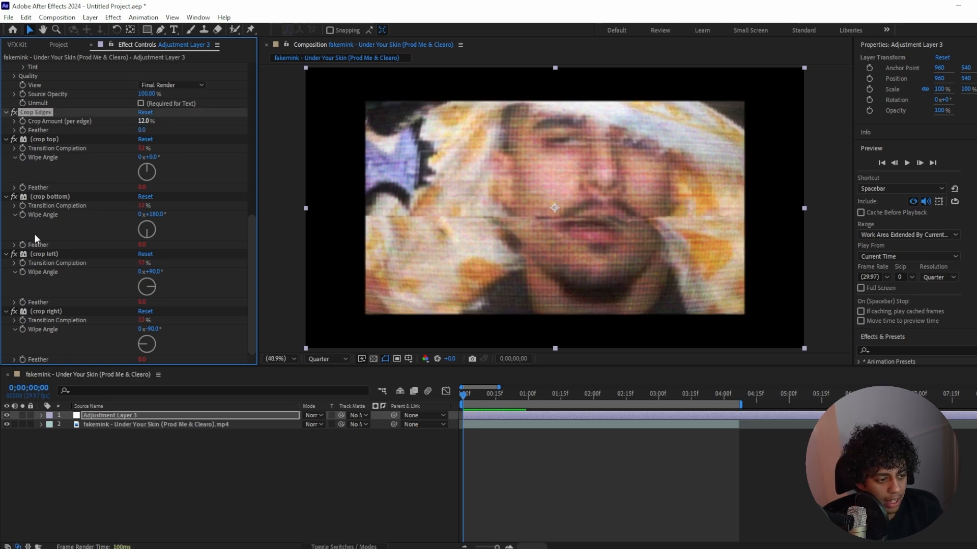
Remove the crop bottom and crop top effects from the adjustment layer and preview the playback from the start.
{"action": "key", "text": "Delete"}
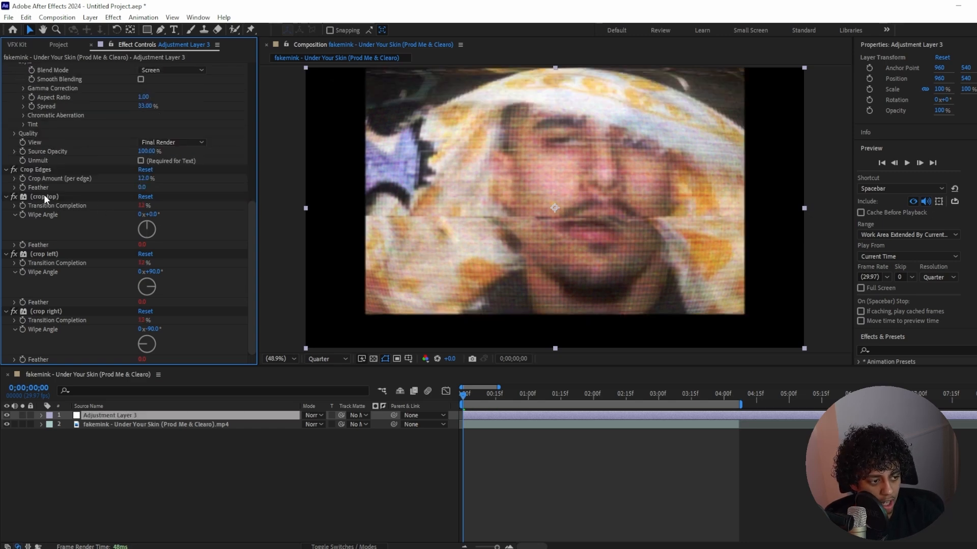
{"action": "key", "text": "space"}
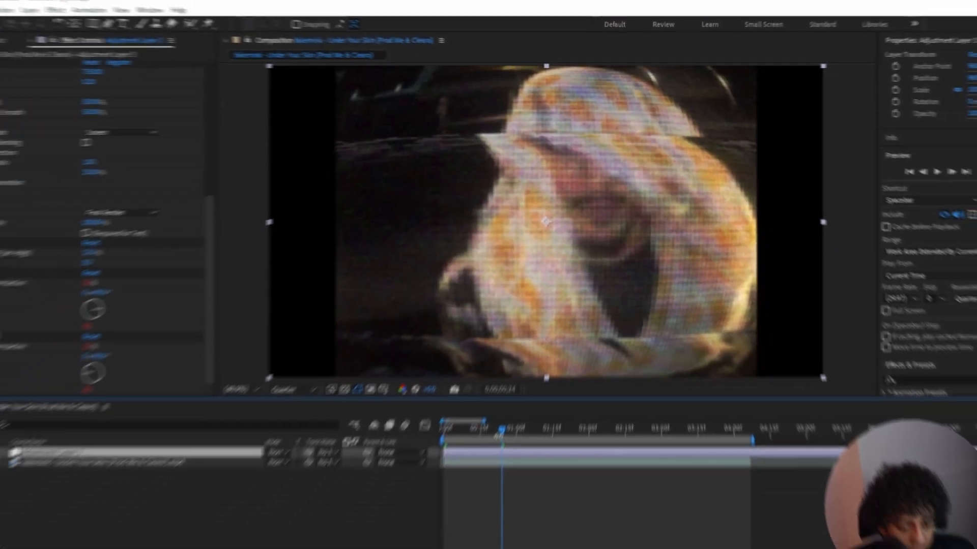
{"action": "left_click_drag", "start_coordinate": [466, 523], "coordinate": [393, 523]}
{"action": "key", "text": "space"}
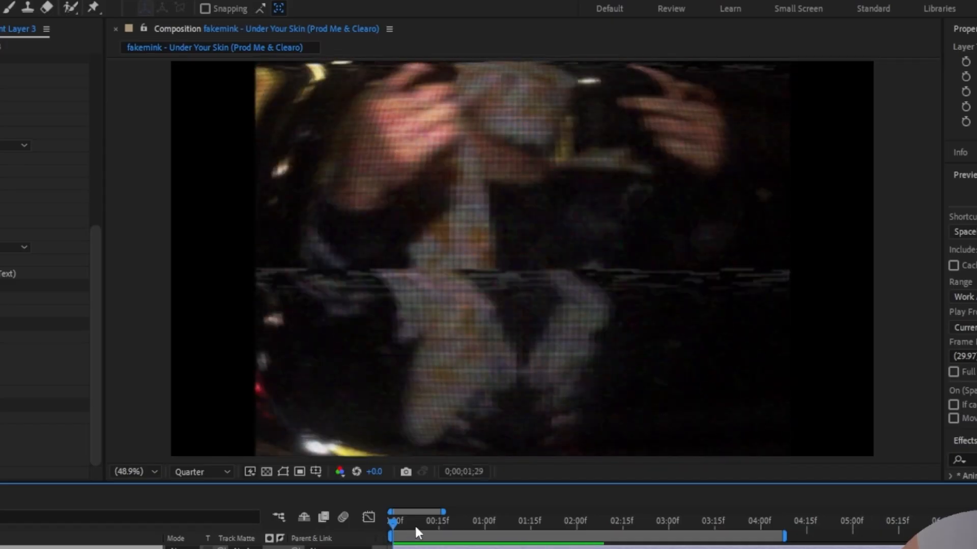
{"action": "left_click_drag", "start_coordinate": [414, 524], "coordinate": [379, 525]}
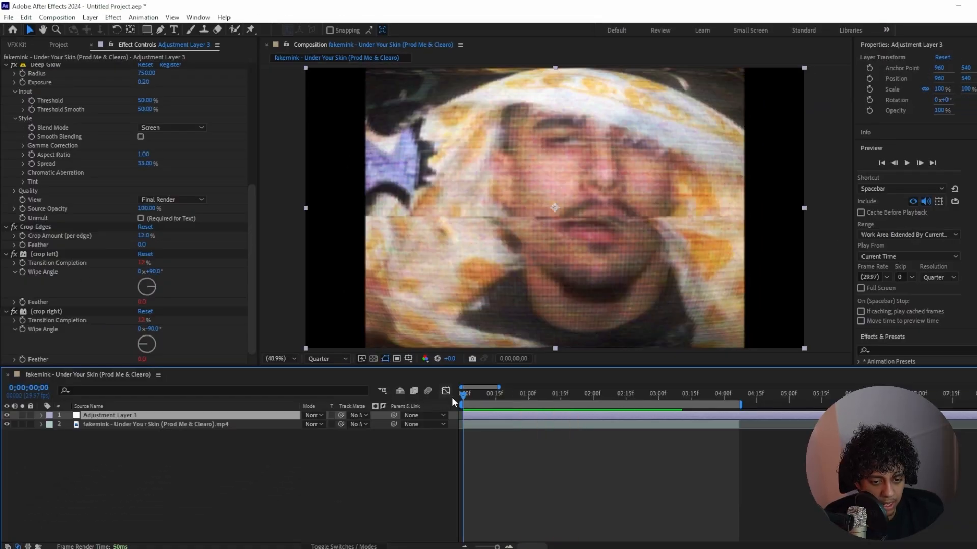
Find the S_Flicker effect in the effect search and add it to the adjustment layer.
{"action": "key", "text": "space"}
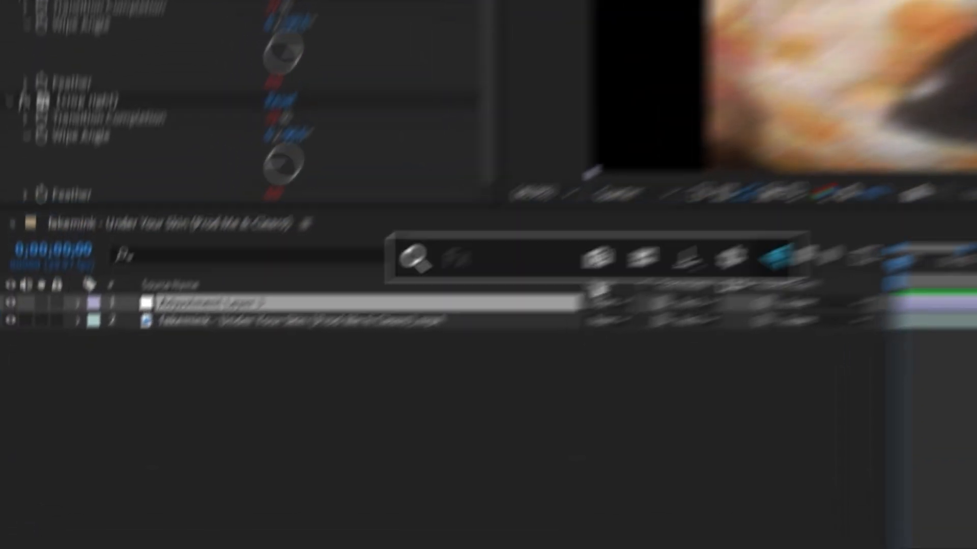
{"action": "type", "text": "s_flci"}
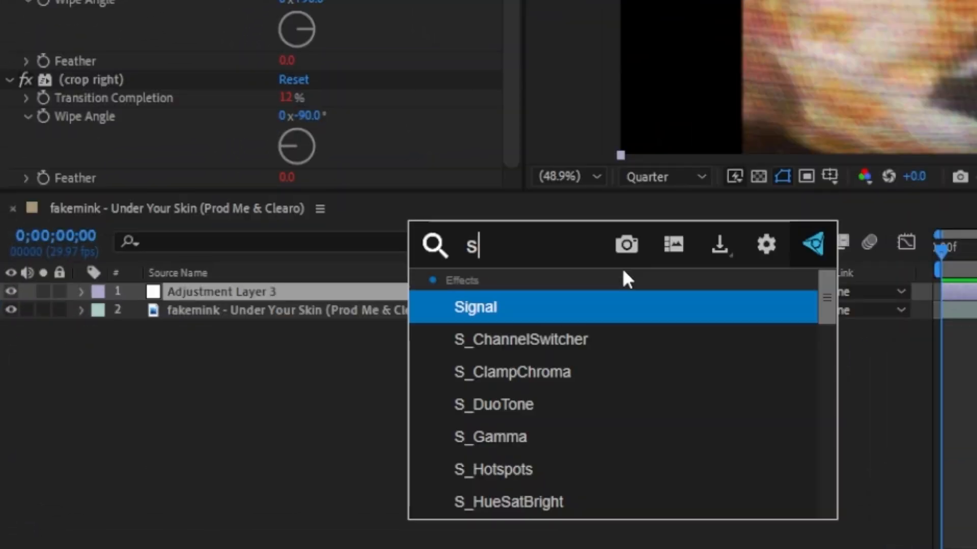
{"action": "key", "text": "BackSpace"}
{"action": "key", "text": "BackSpace"}
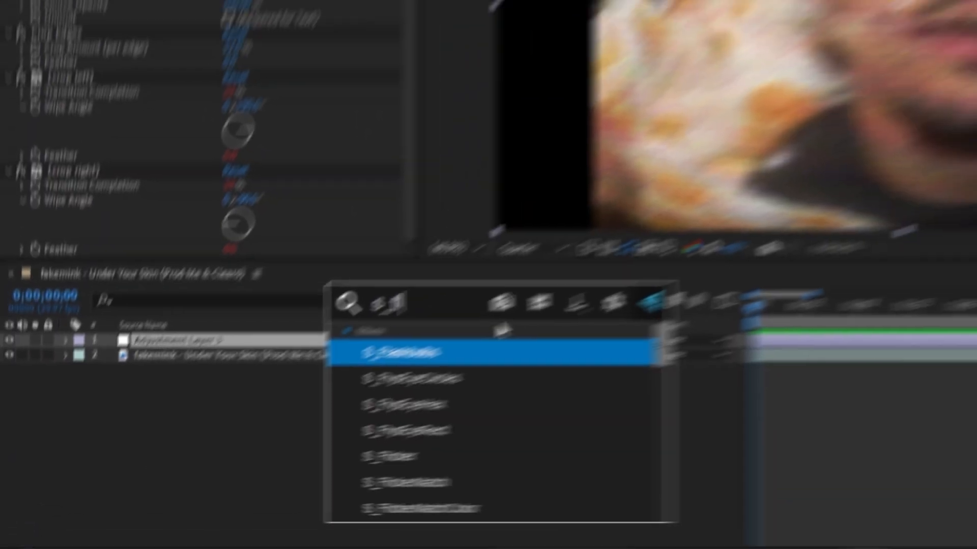
{"action": "left_click", "coordinate": [490, 437]}
{"action": "left_click", "coordinate": [155, 207]}
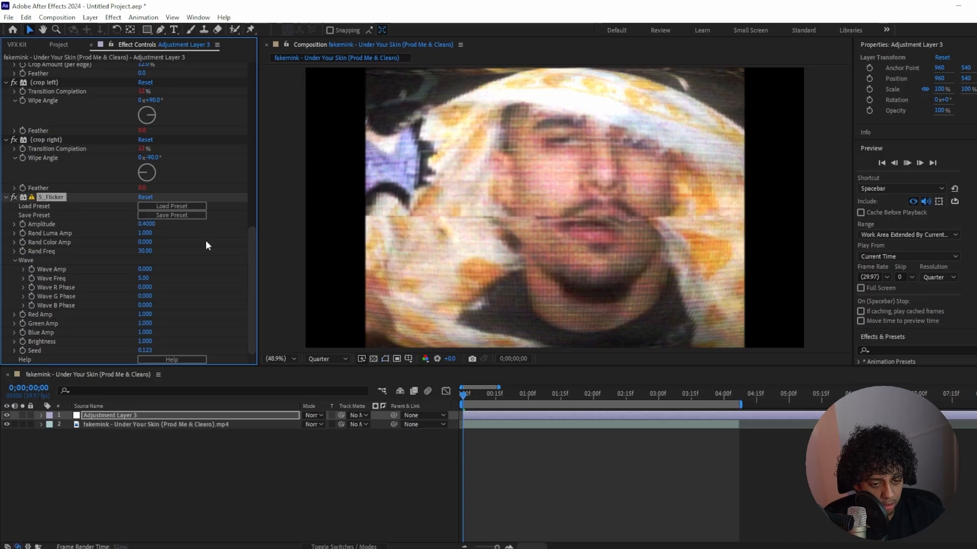
Preview the composition from the start to check the flicker effect.
{"action": "key", "text": "space"}
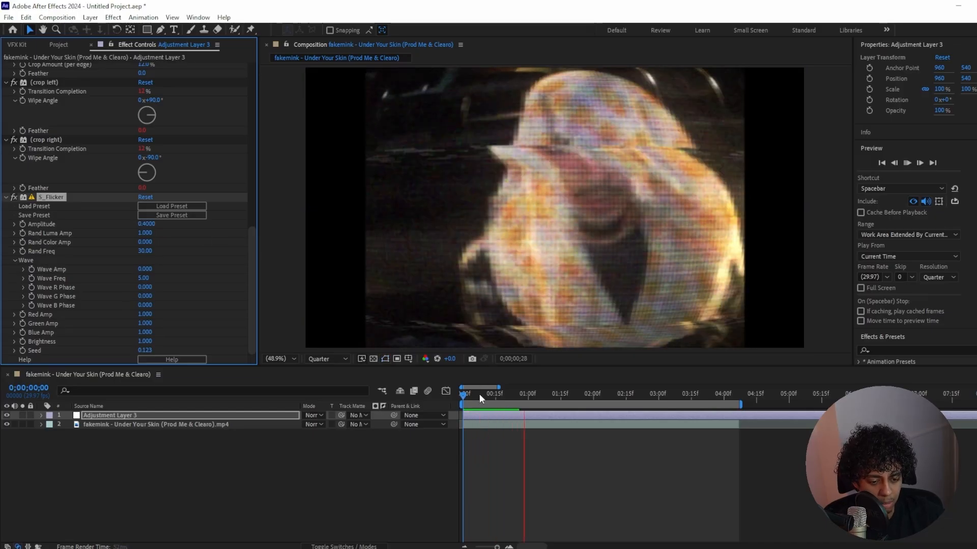
{"action": "key", "text": "space"}
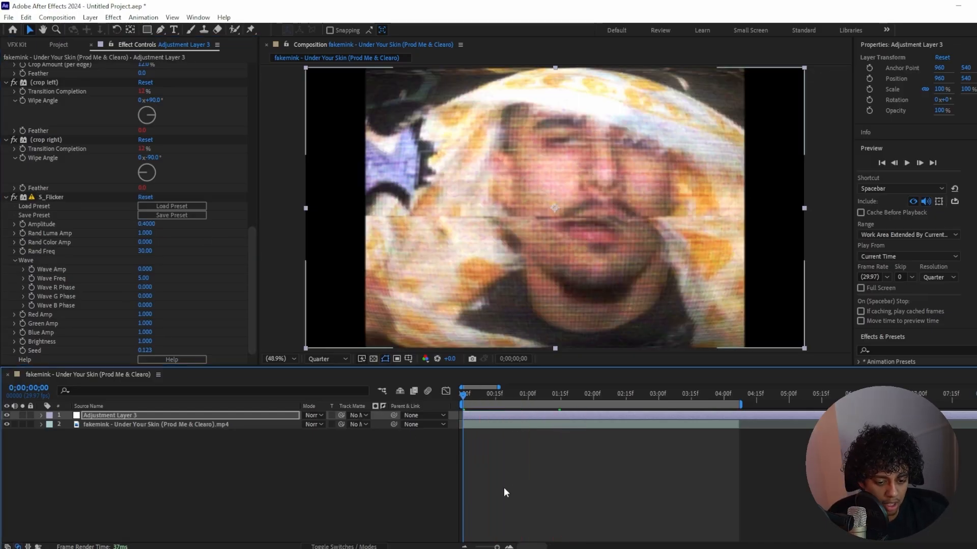
{"action": "left_click", "coordinate": [517, 474]}
{"action": "key", "text": "space"}
{"action": "key", "text": "space"}
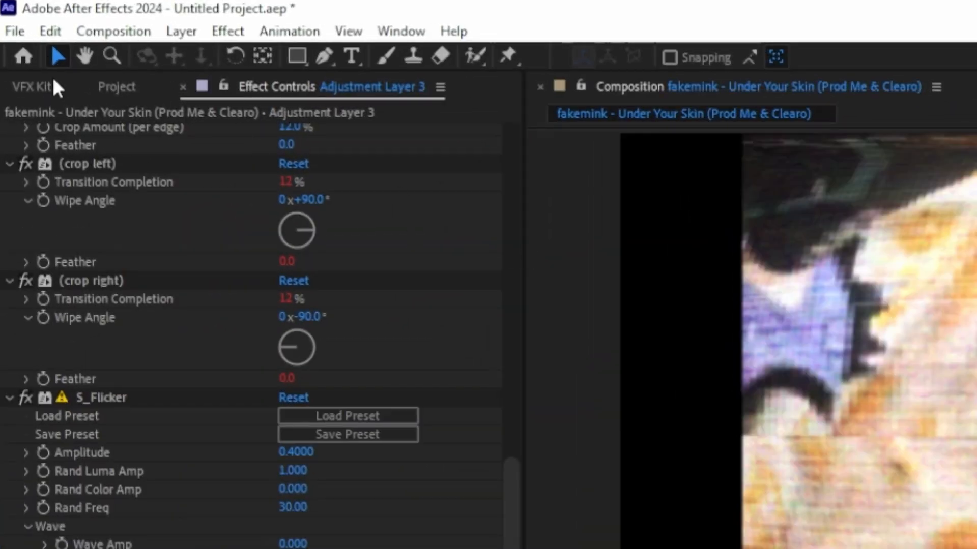
Open the VFX Kit home page and enter "fast fx high energy" as the AI assistant prompt.
{"action": "left_click", "coordinate": [17, 44]}
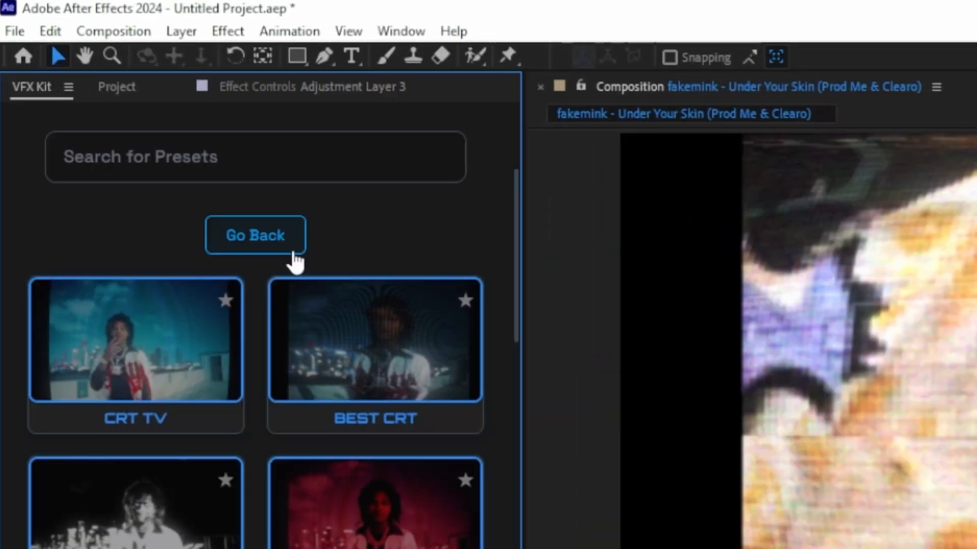
{"action": "left_click", "coordinate": [293, 252]}
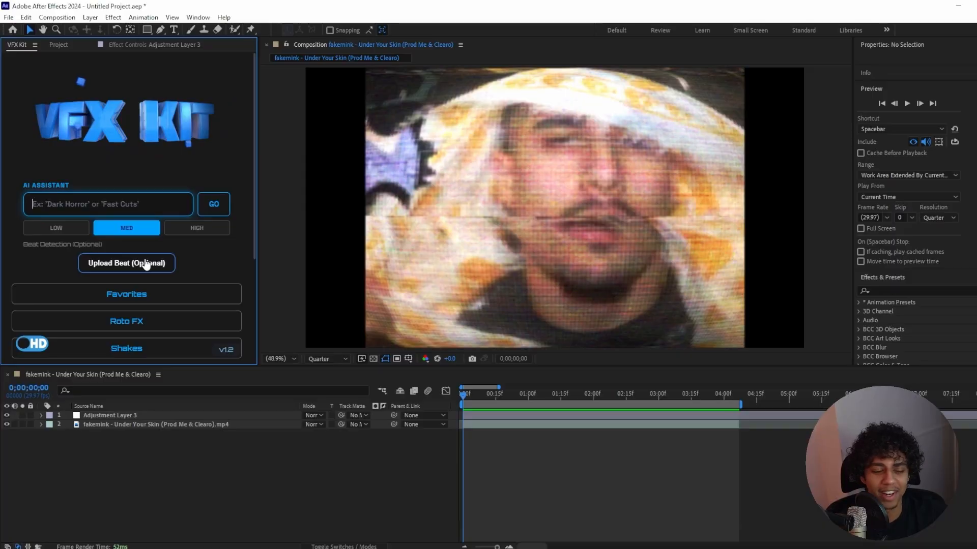
{"action": "type", "text": "fsatr"}
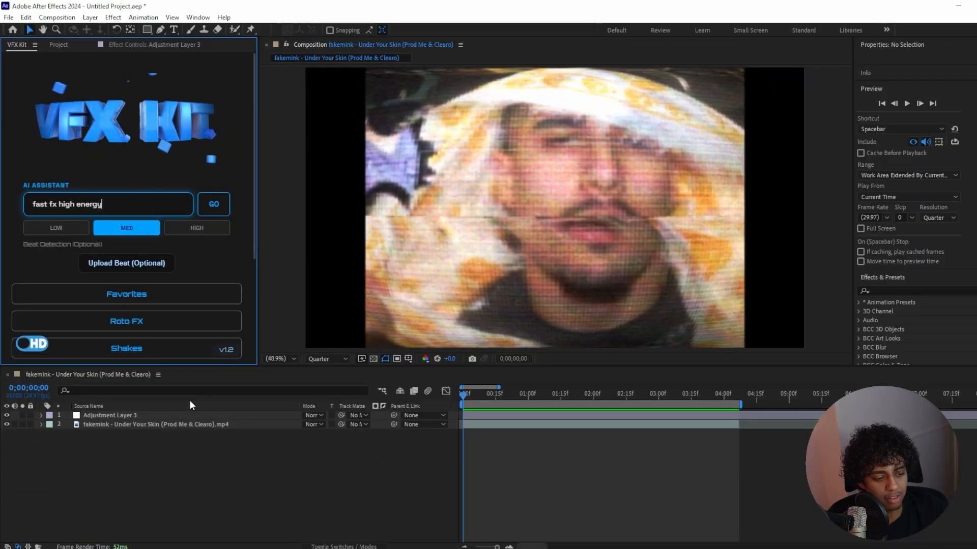
Apply the Jitter Frames preset from VFX Kit's Grunge category to the video clip layer and reveal its keyframes.
{"action": "left_click", "coordinate": [189, 424]}
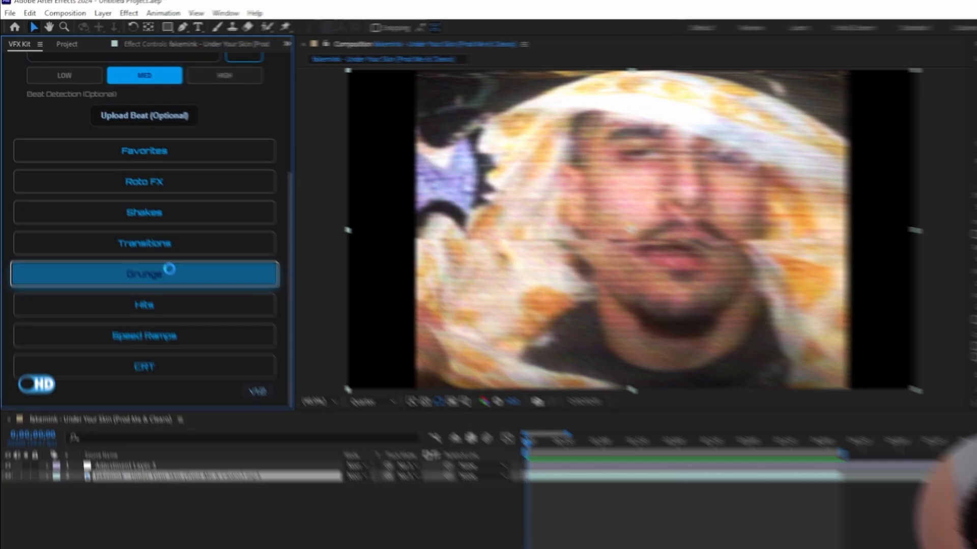
{"action": "left_click", "coordinate": [196, 303]}
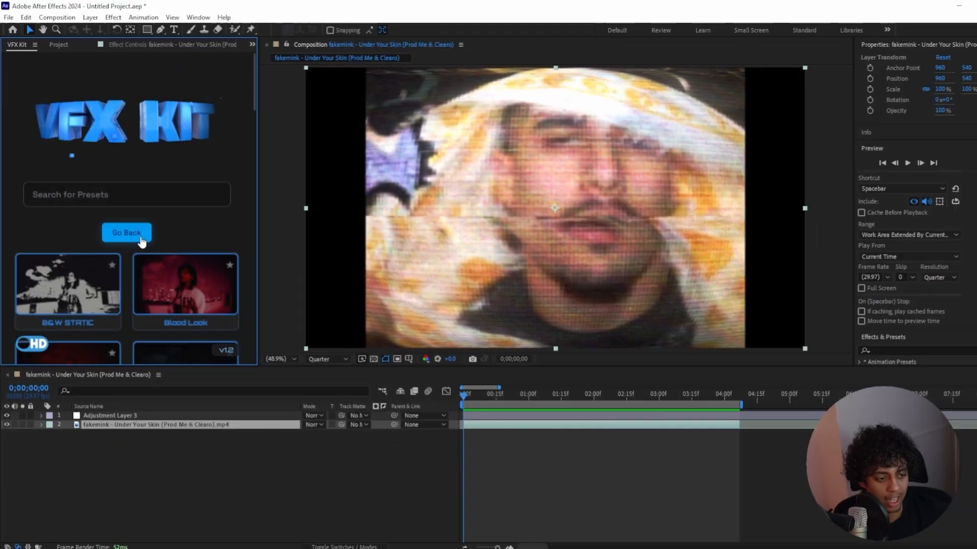
{"action": "scroll", "coordinate": [187, 212], "scroll_direction": "down", "scroll_amount": 10}
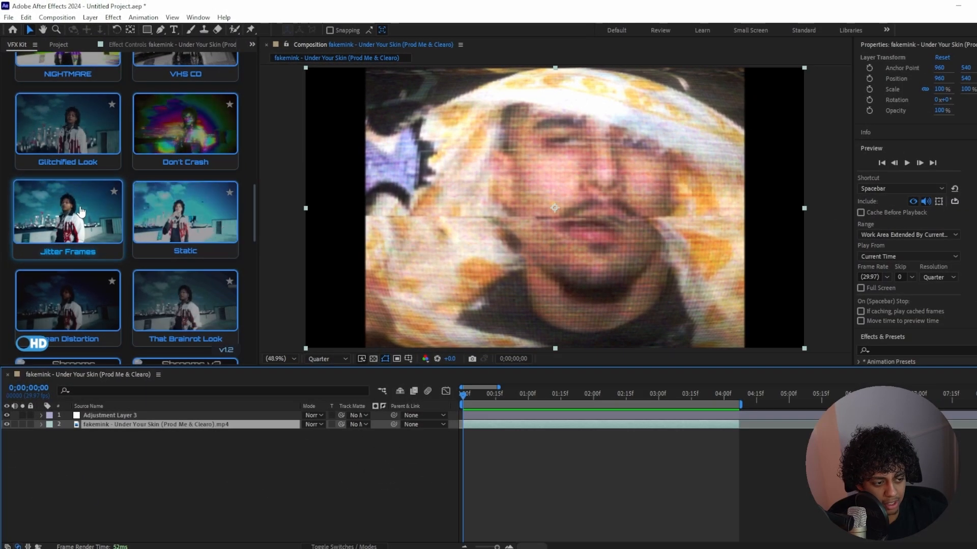
{"action": "left_click", "coordinate": [79, 213]}
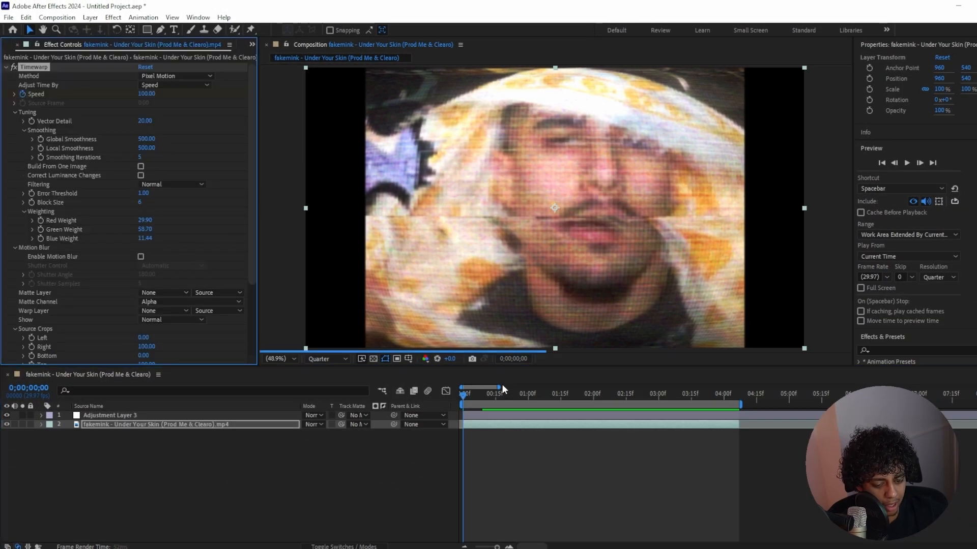
{"action": "key", "text": "u"}
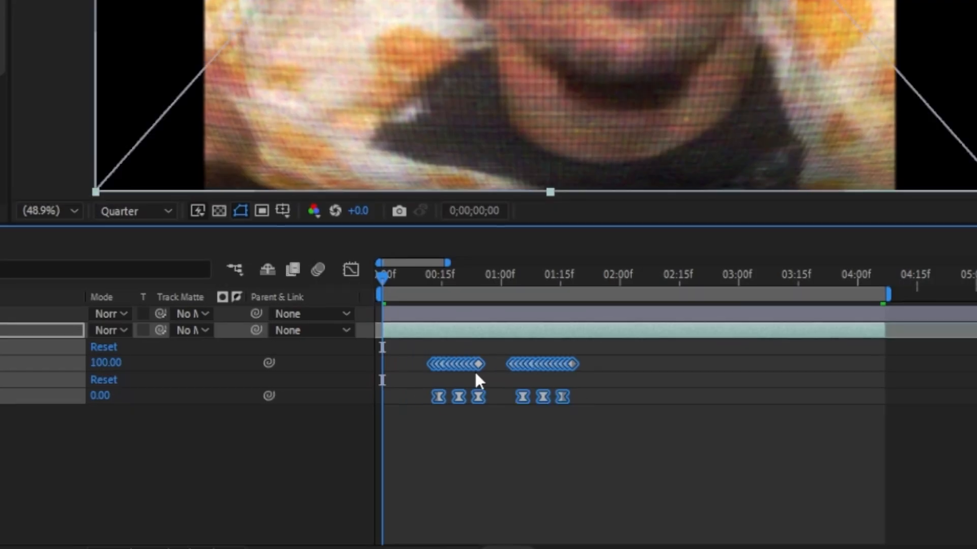
{"action": "key", "text": "u"}
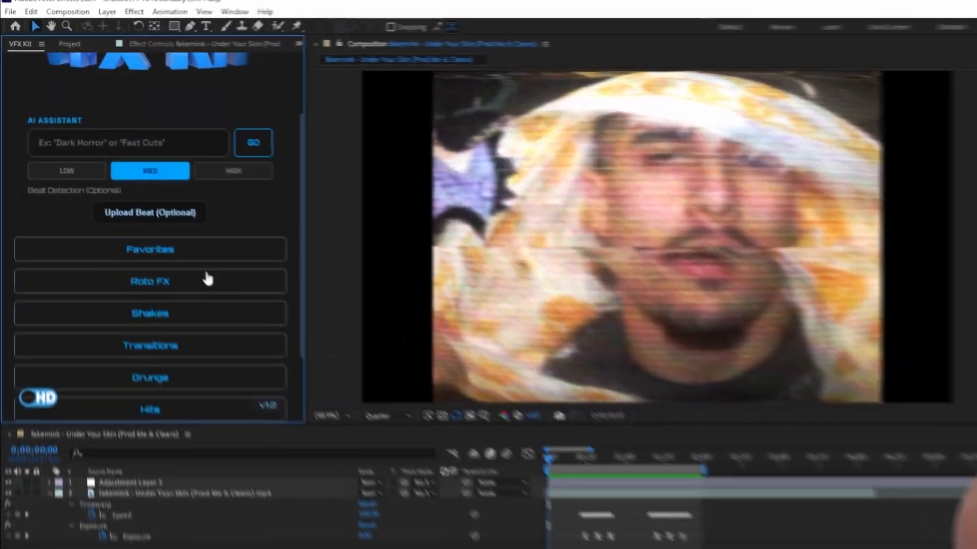
Try the Wiggle Puddle preset from VFX Kit's Shakes category, delete its layer and return to the kit's home page.
{"action": "left_click", "coordinate": [207, 276]}
{"action": "left_click", "coordinate": [155, 312]}
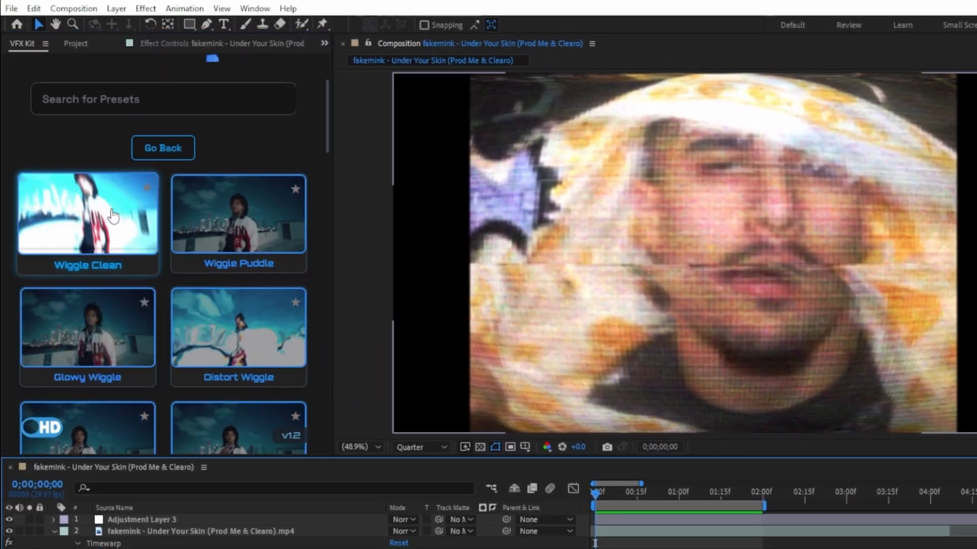
{"action": "left_click", "coordinate": [198, 259]}
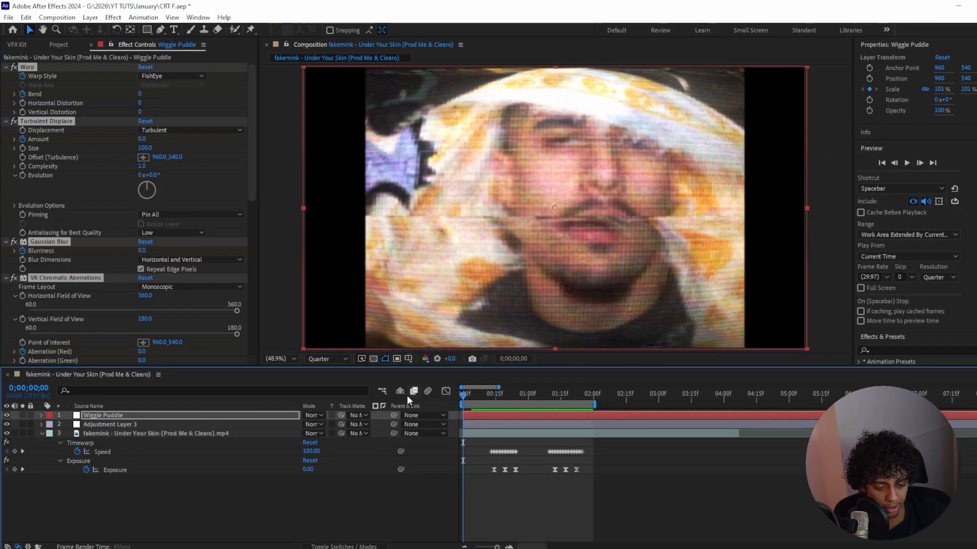
{"action": "key", "text": "Delete"}
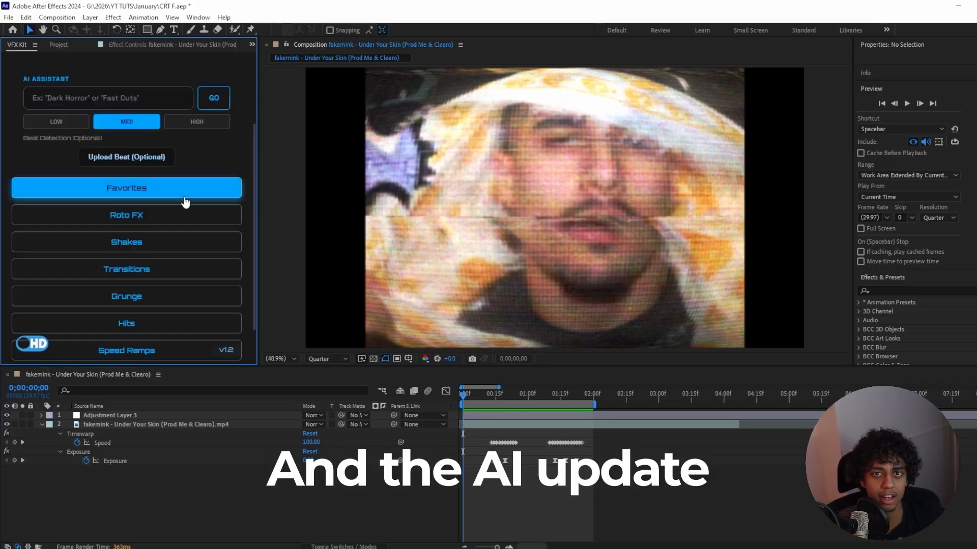
{"action": "scroll", "coordinate": [184, 202], "scroll_direction": "up", "scroll_amount": 3}
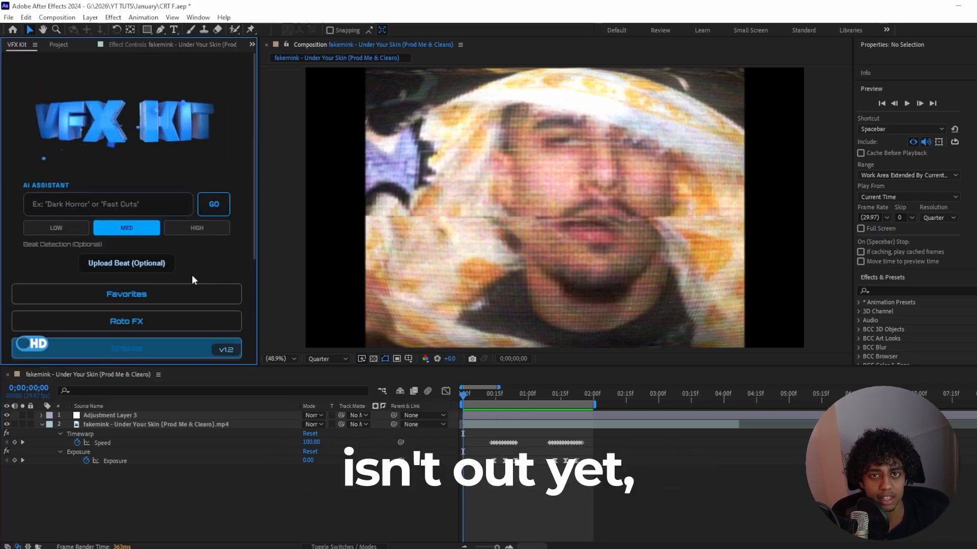